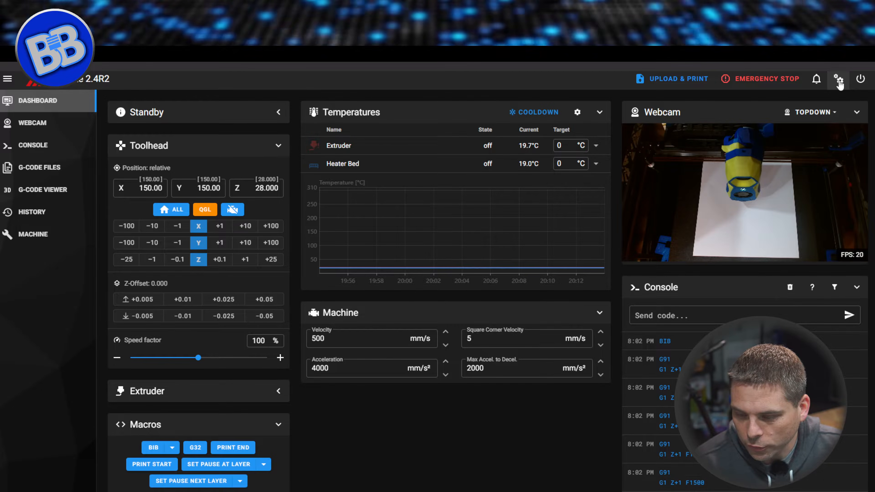
# Open crowsnest.conf for editing from the webcam section of the interface settings.
pyautogui.click(839, 82)
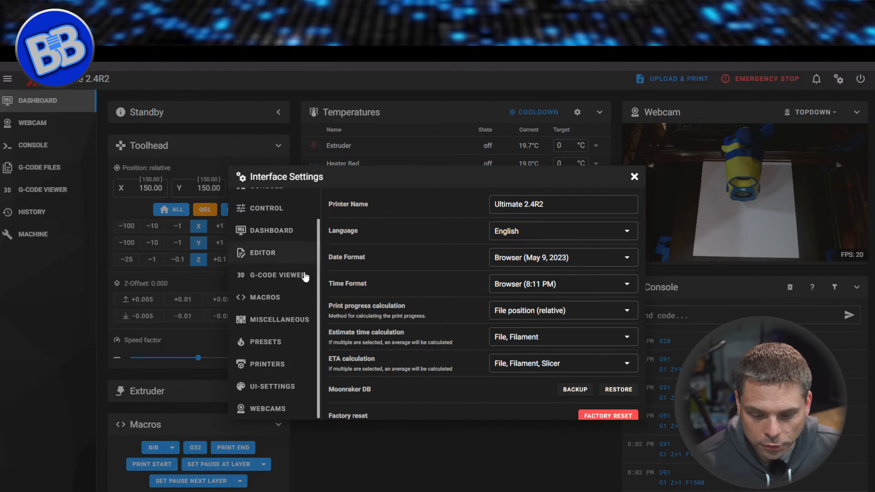
pyautogui.scroll(2, 320, 304)
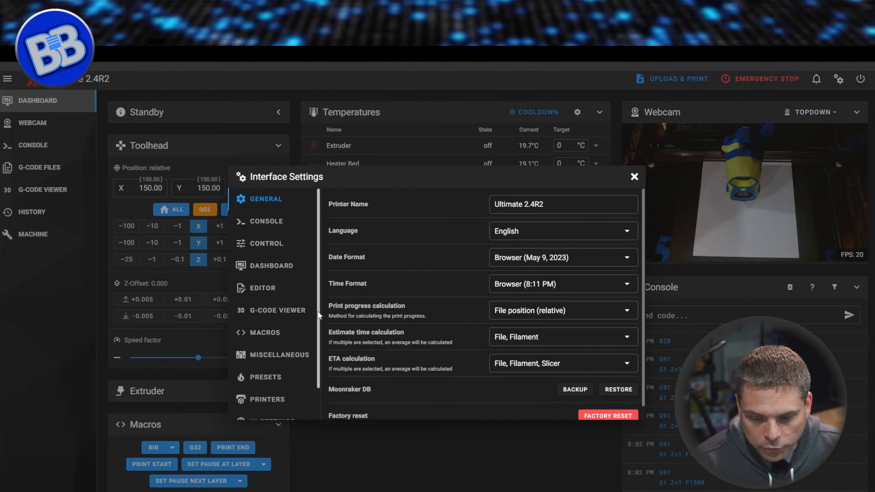
pyautogui.scroll(-2, 323, 303)
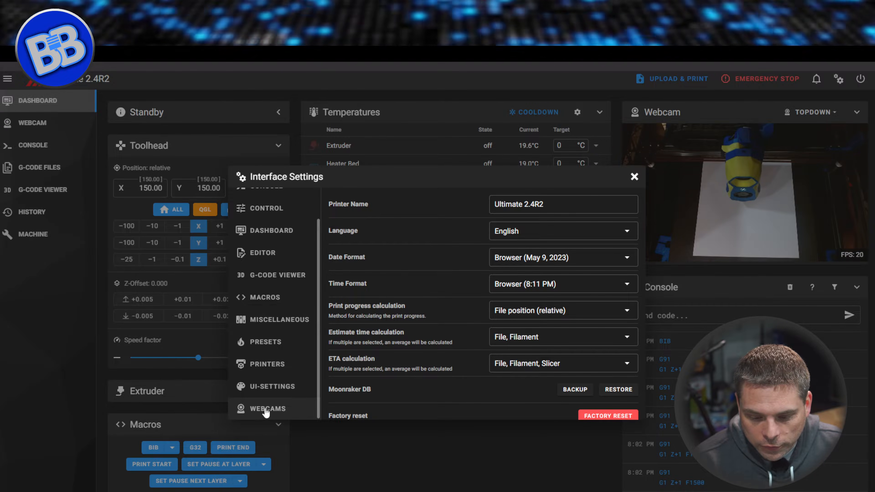
pyautogui.click(266, 410)
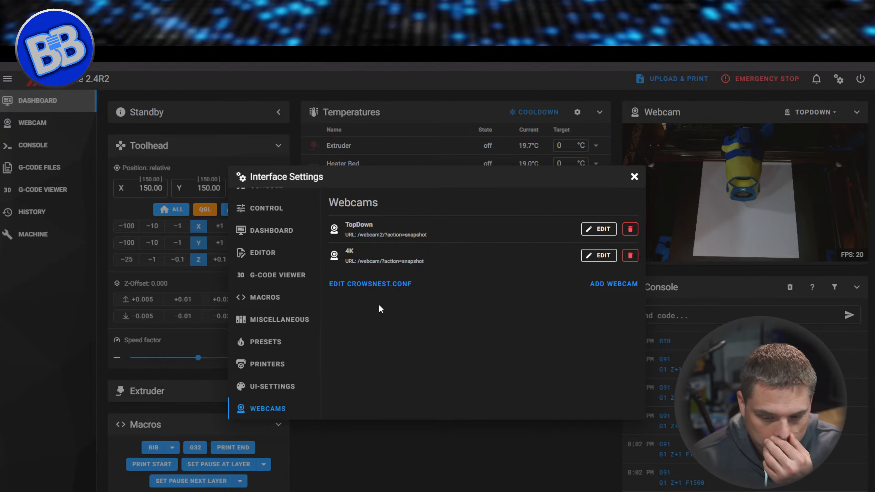
pyautogui.click(369, 288)
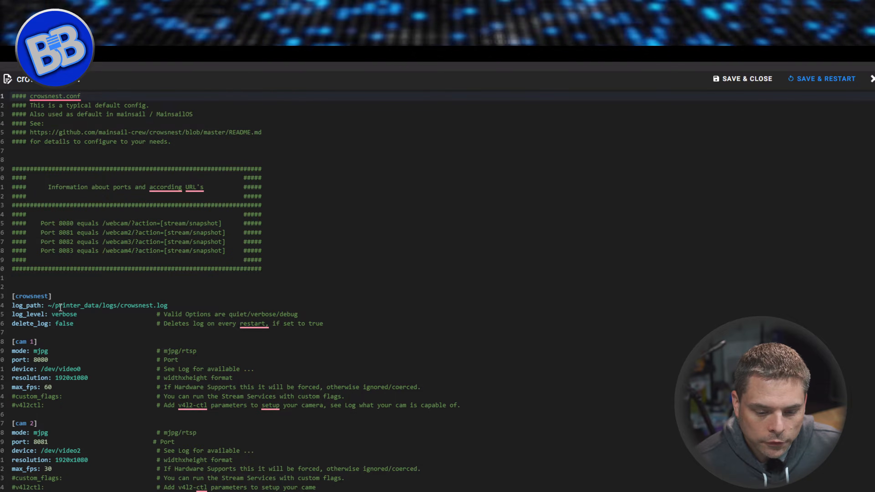
# Examine the [crowsnest] log settings, the extent of the [cam 1] block and its mode options.
pyautogui.click(171, 306)
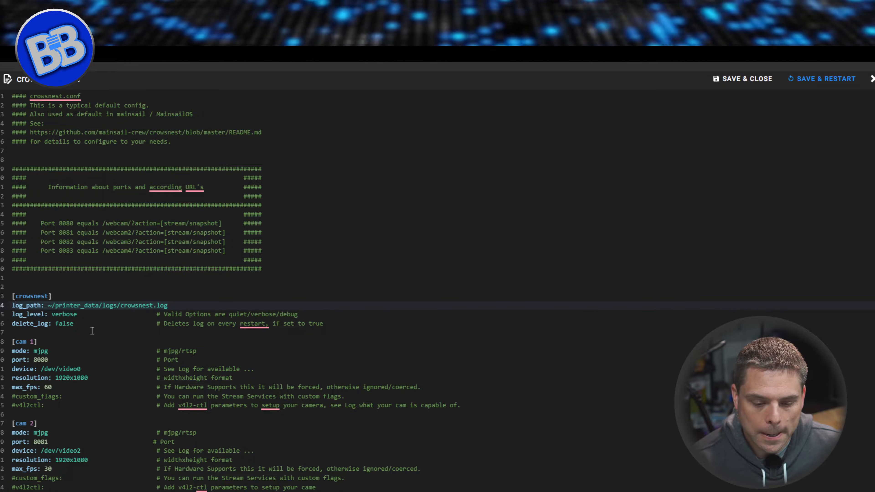
pyautogui.click(91, 317)
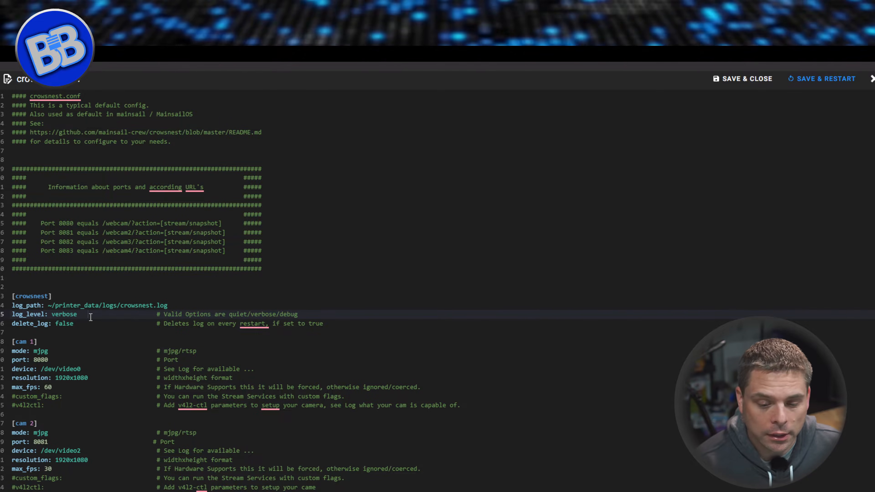
pyautogui.click(85, 326)
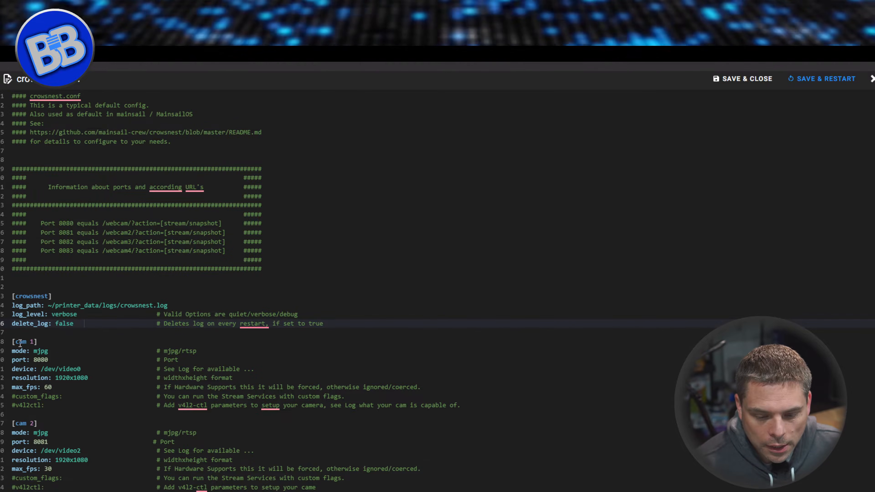
pyautogui.moveTo(13, 341); pyautogui.dragTo(278, 400)
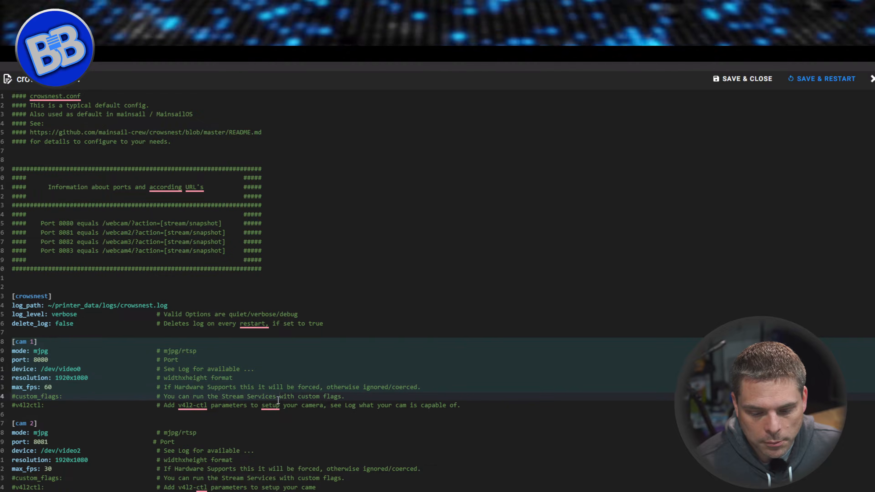
pyautogui.click(52, 404)
pyautogui.moveTo(14, 342); pyautogui.dragTo(482, 410)
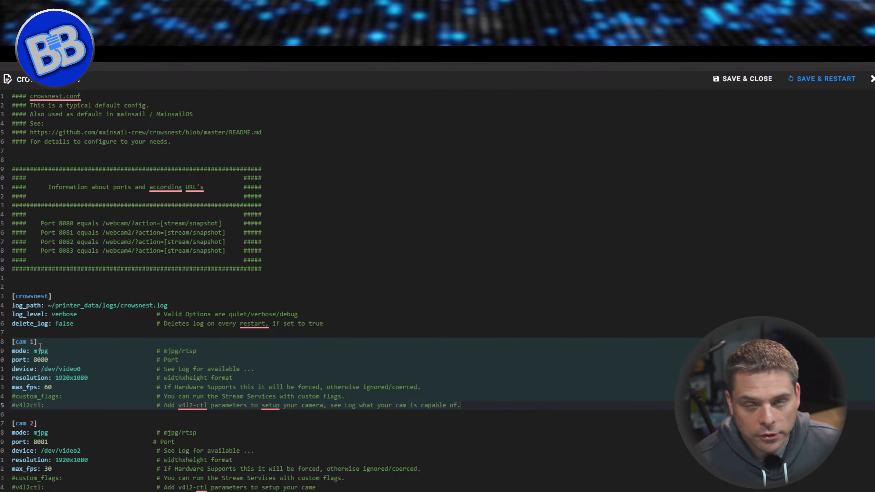
pyautogui.click(20, 351)
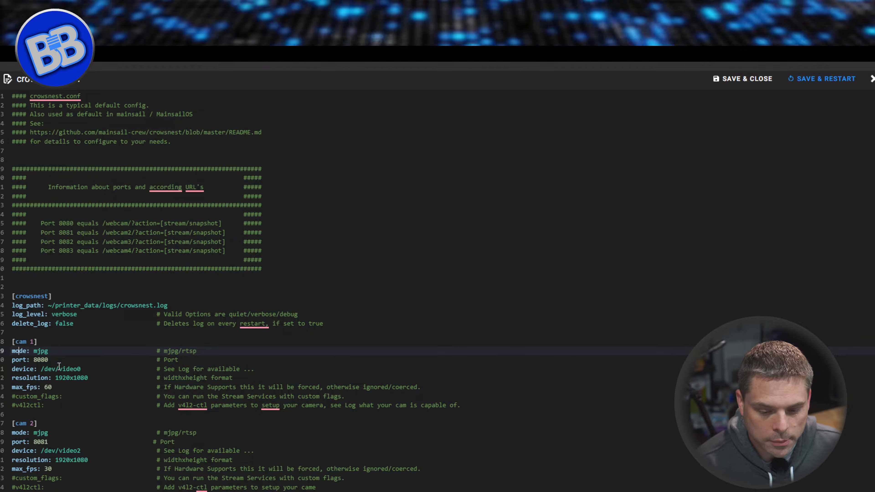
pyautogui.moveTo(197, 352); pyautogui.dragTo(180, 350)
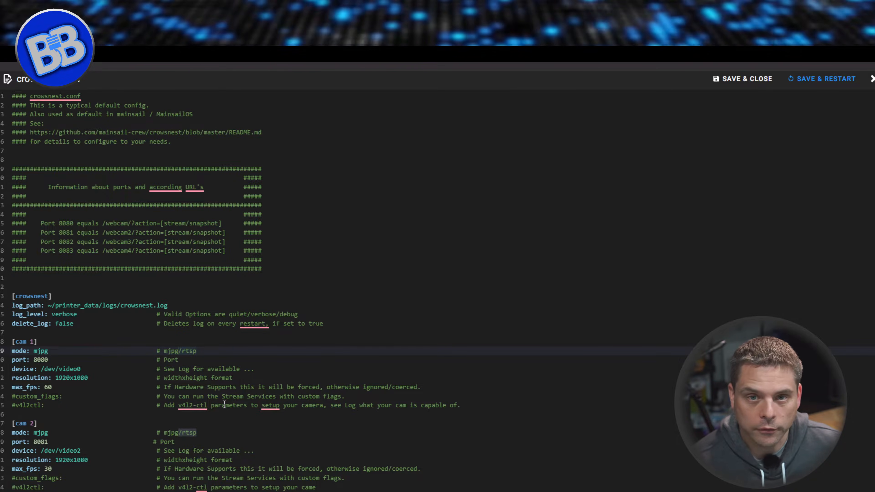
pyautogui.click(195, 361)
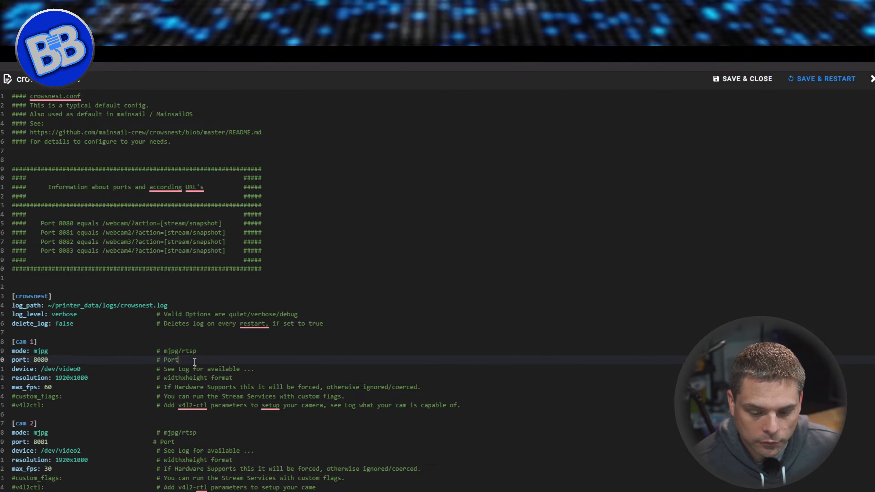
pyautogui.click(197, 354)
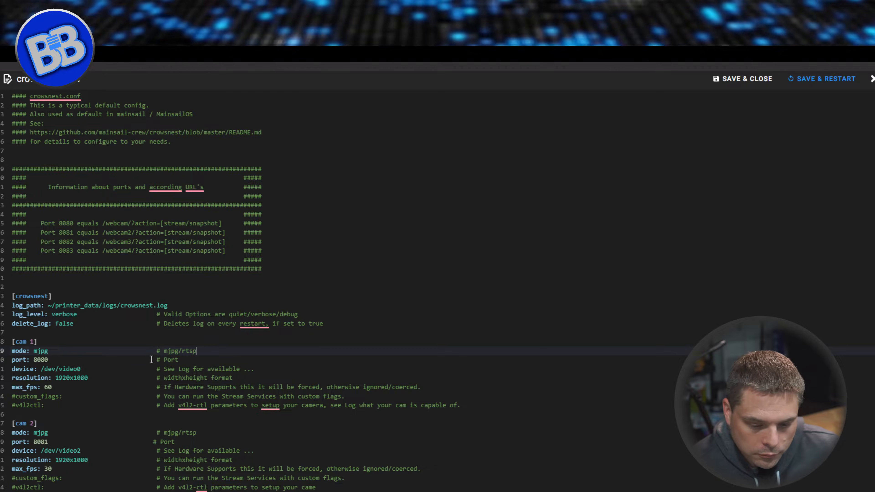
# Examine the [cam 1] port against the port-to-URL list, along with its device, resolution and max_fps settings.
pyautogui.click(177, 361)
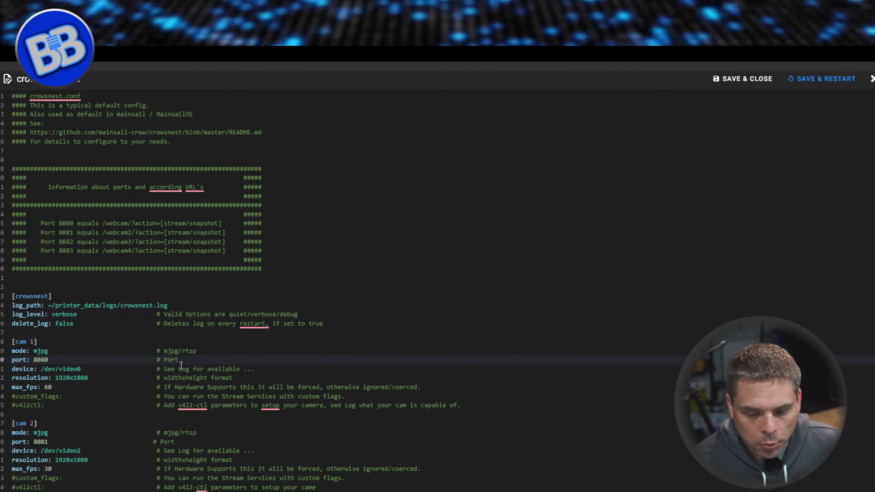
pyautogui.click(40, 224)
pyautogui.click(230, 224)
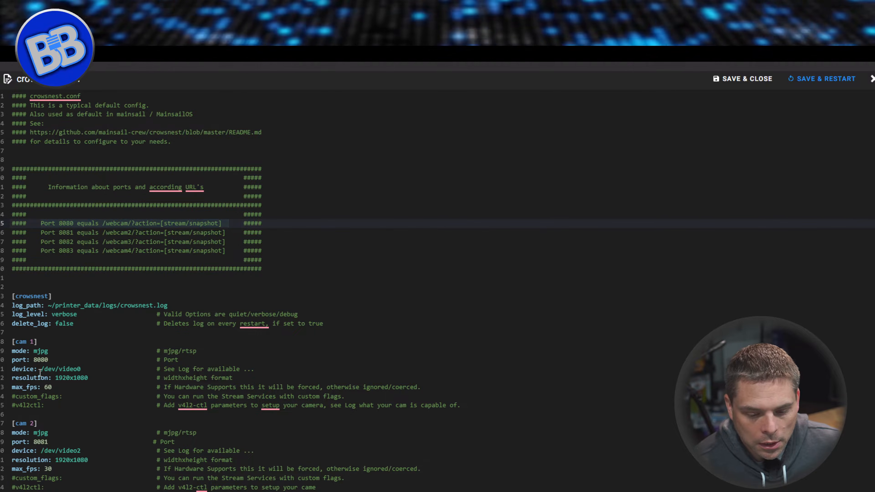
pyautogui.click(23, 369)
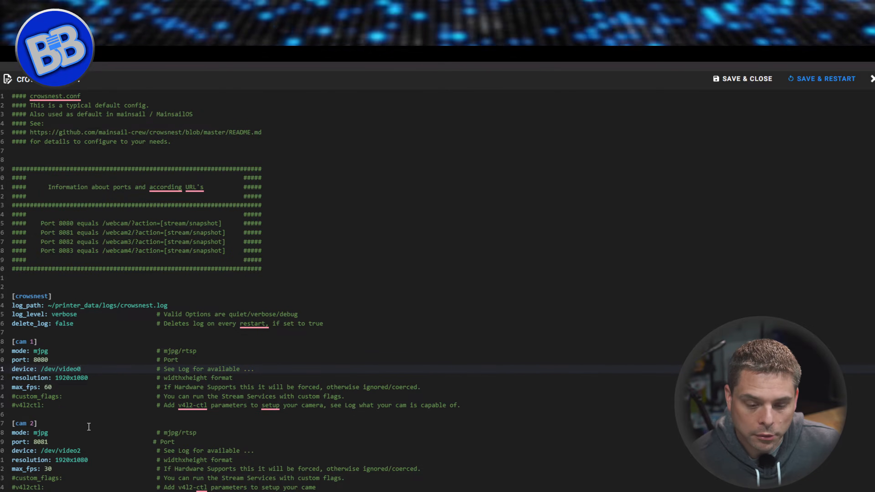
pyautogui.click(73, 379)
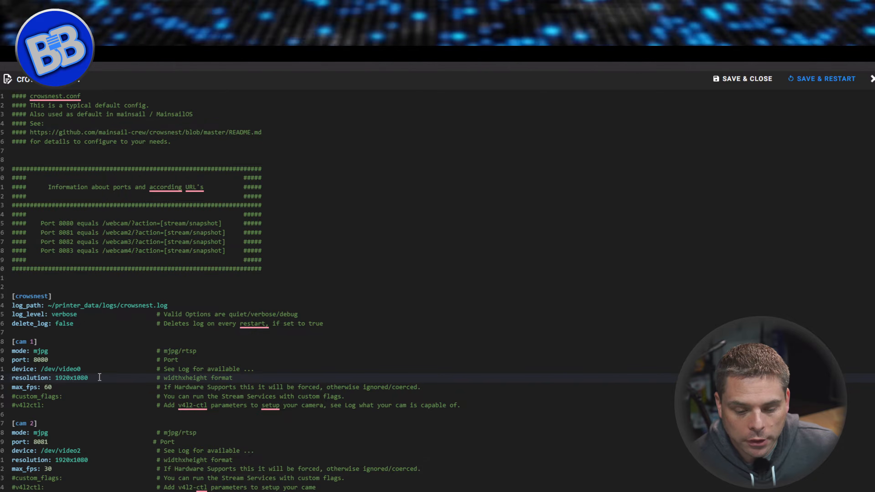
pyautogui.doubleClick(62, 377)
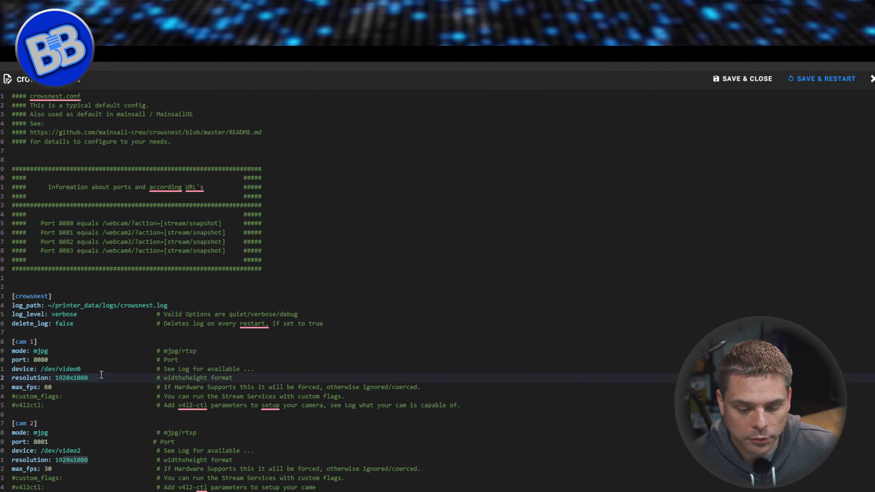
pyautogui.click(87, 373)
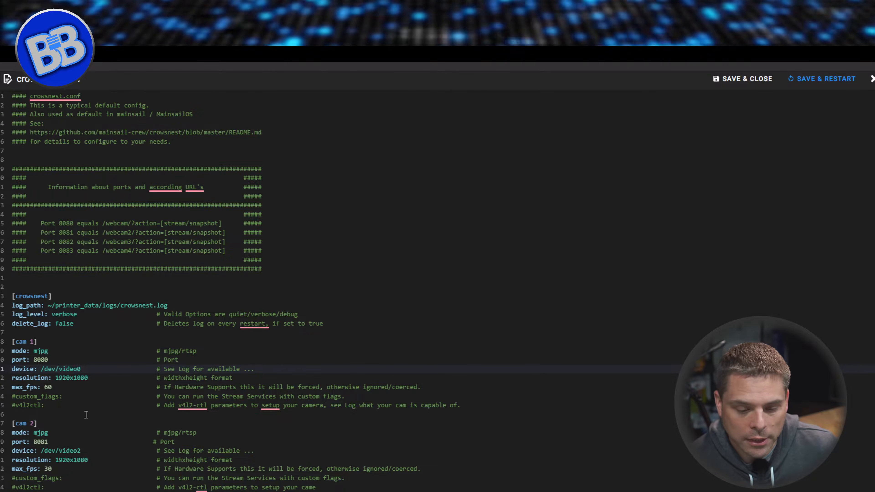
pyautogui.click(60, 386)
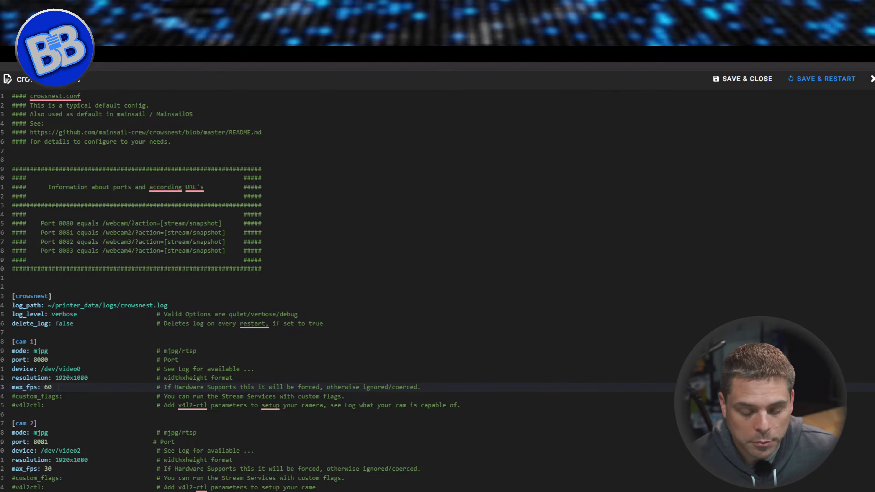
# Duplicate the [cam 1] block below the [cam 2] block and rename the copy to [cam 3].
pyautogui.moveTo(13, 342); pyautogui.dragTo(465, 403)
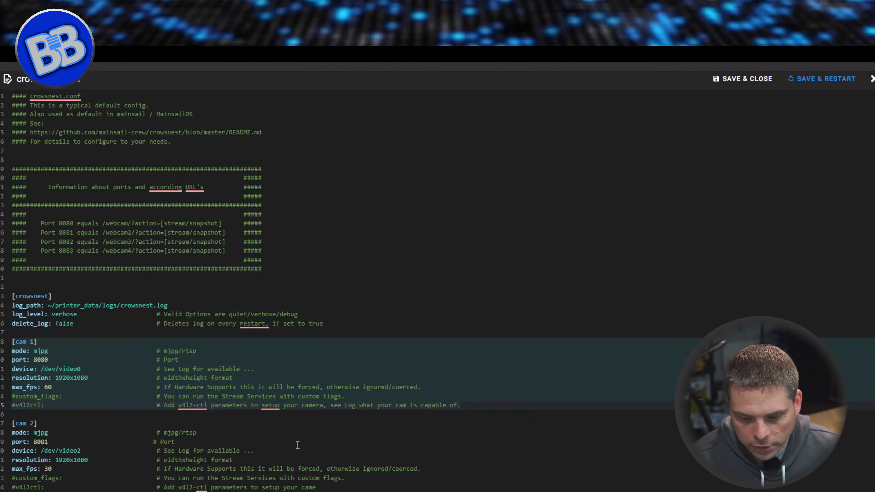
pyautogui.click(328, 483)
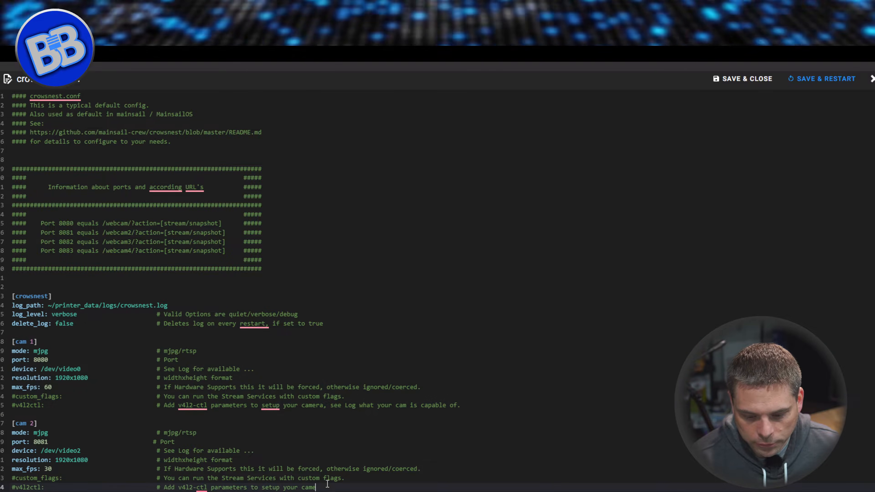
pyautogui.press('Return')
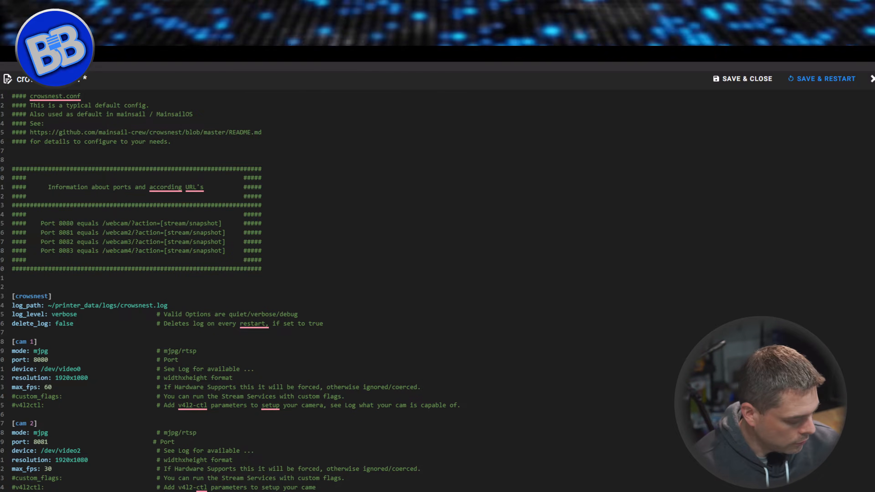
pyautogui.hotkey('ctrl', 'v')
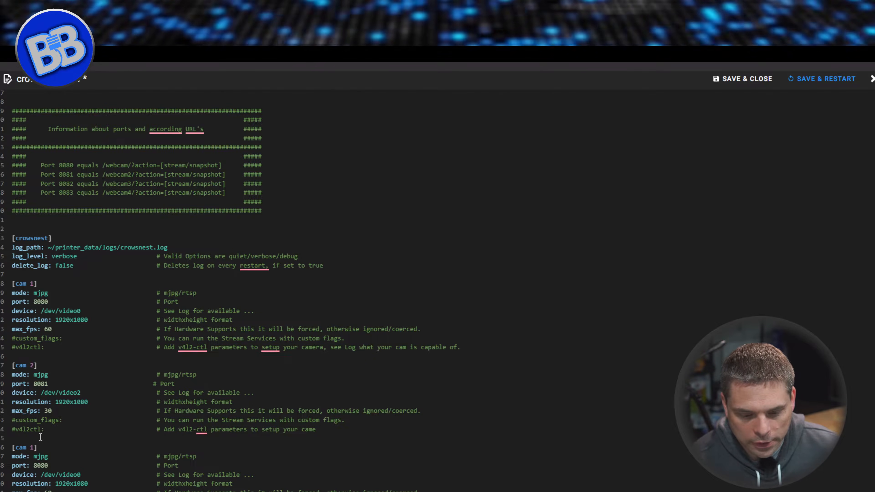
pyautogui.click(39, 448)
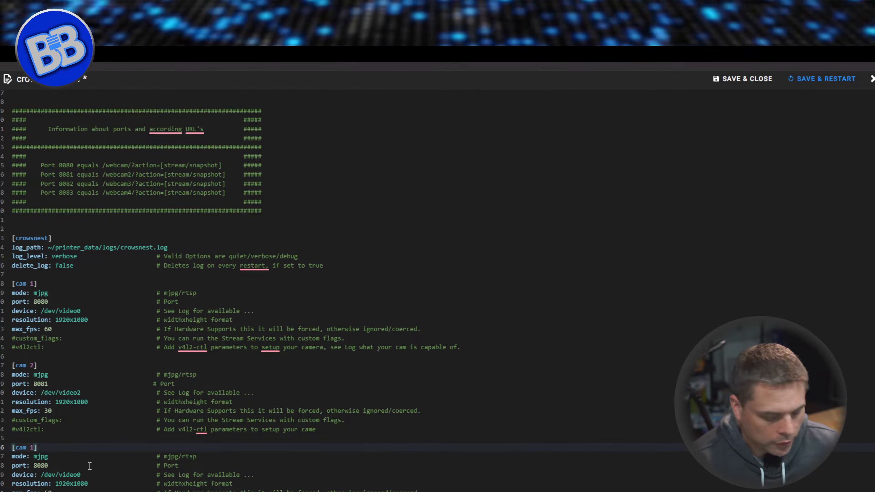
pyautogui.write('3')
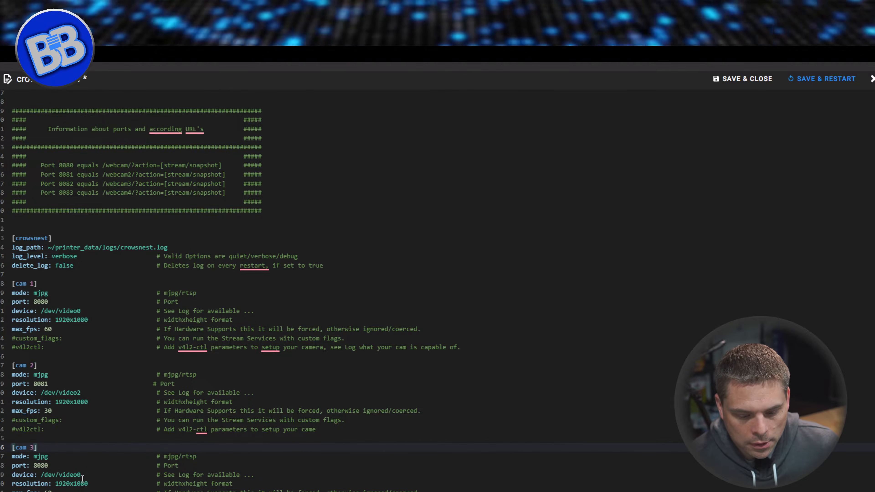
# Check the copied block's port and device lines against the third webcam entry in the port-to-URL list.
pyautogui.moveTo(88, 479); pyautogui.dragTo(61, 474)
pyautogui.click(55, 473)
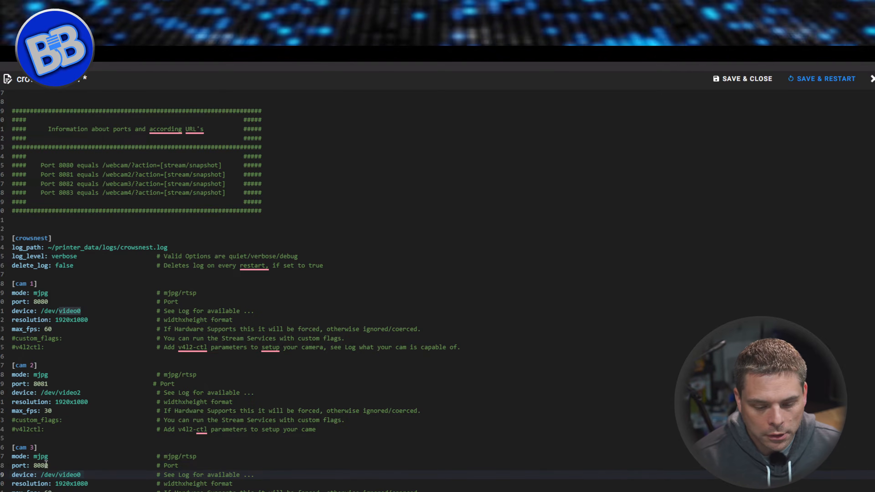
pyautogui.click(62, 474)
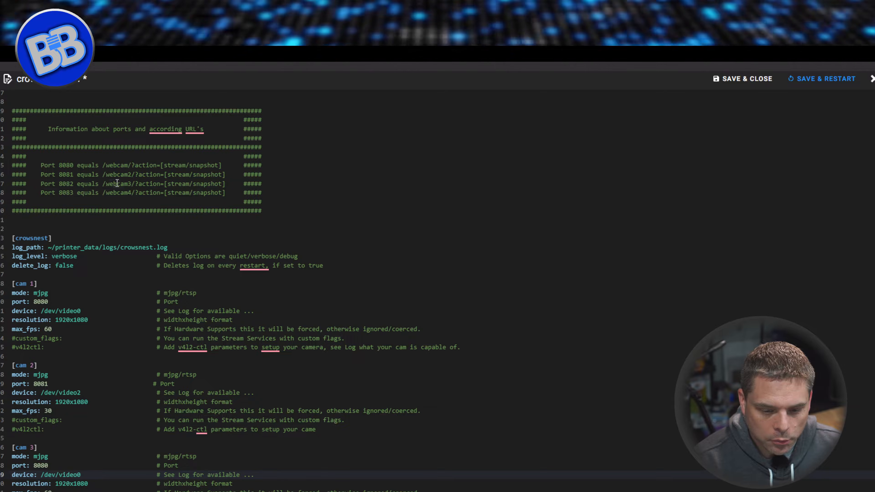
pyautogui.click(65, 184)
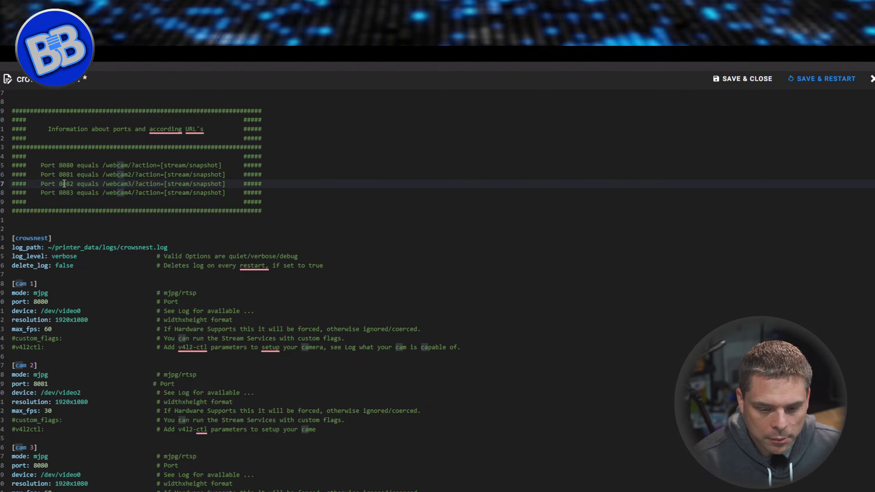
pyautogui.click(51, 468)
pyautogui.moveTo(81, 476); pyautogui.dragTo(41, 480)
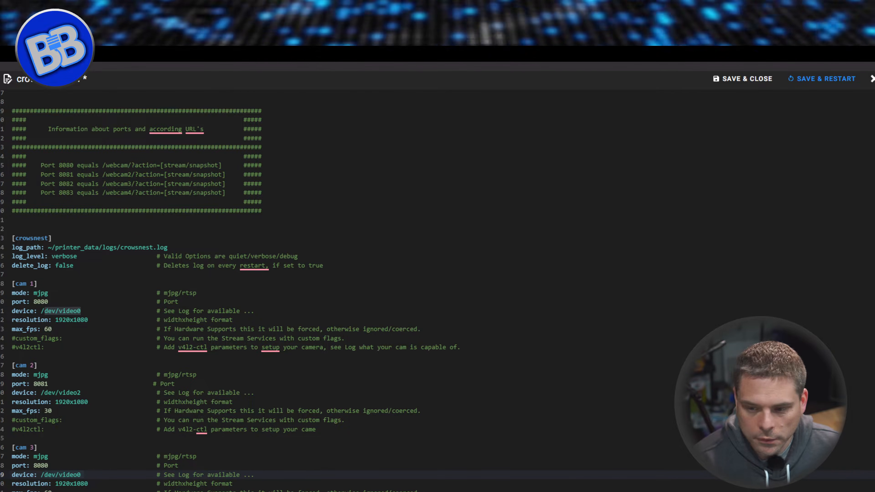
# Close crowsnest.conf without saving the changes and leave the interface settings.
pyautogui.click(872, 79)
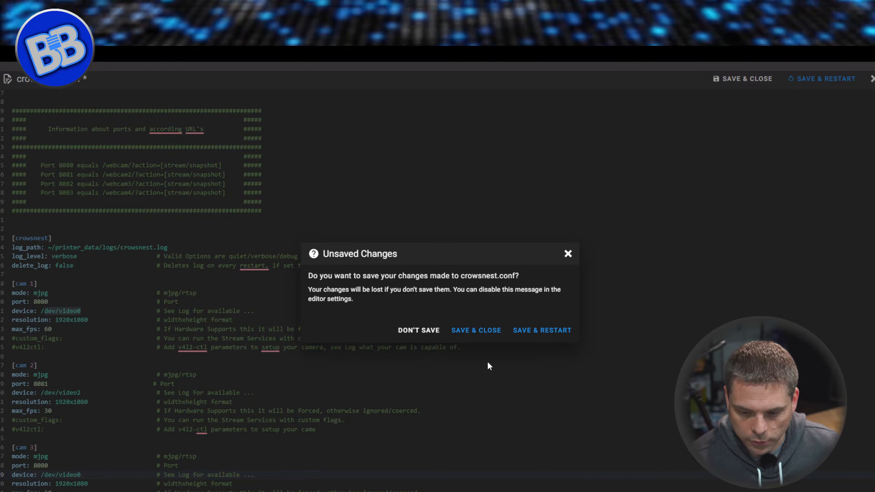
pyautogui.click(423, 331)
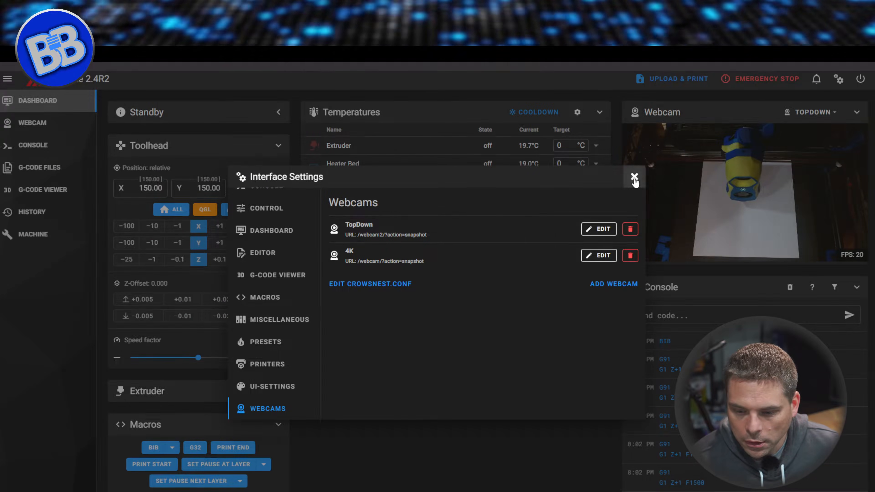
pyautogui.click(634, 177)
# Open crowsnest.log from the logs root of the machine's config files.
pyautogui.click(23, 234)
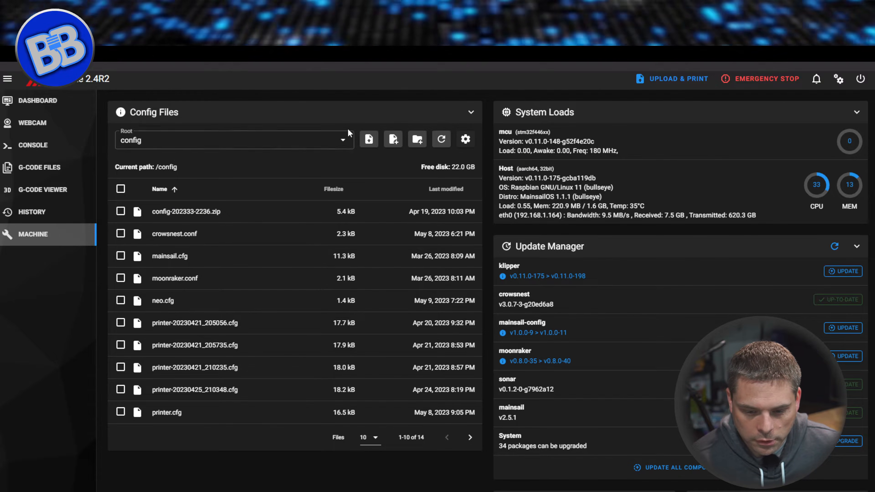
pyautogui.click(348, 141)
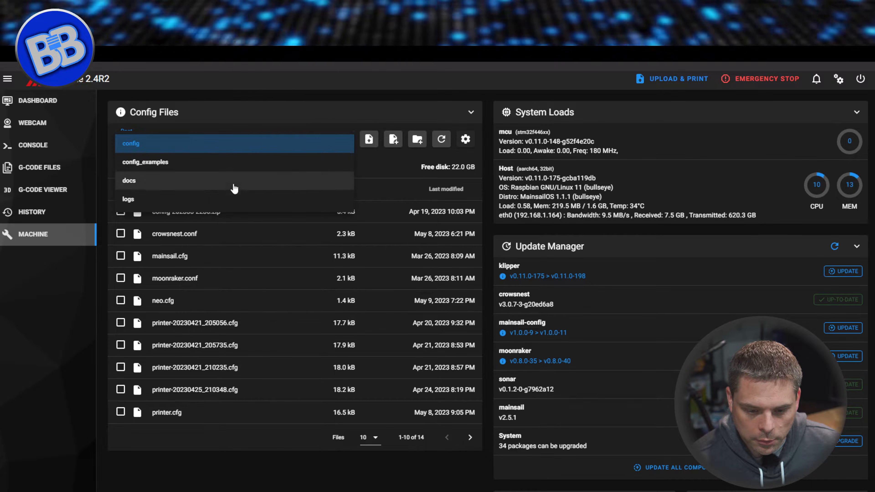
pyautogui.click(228, 199)
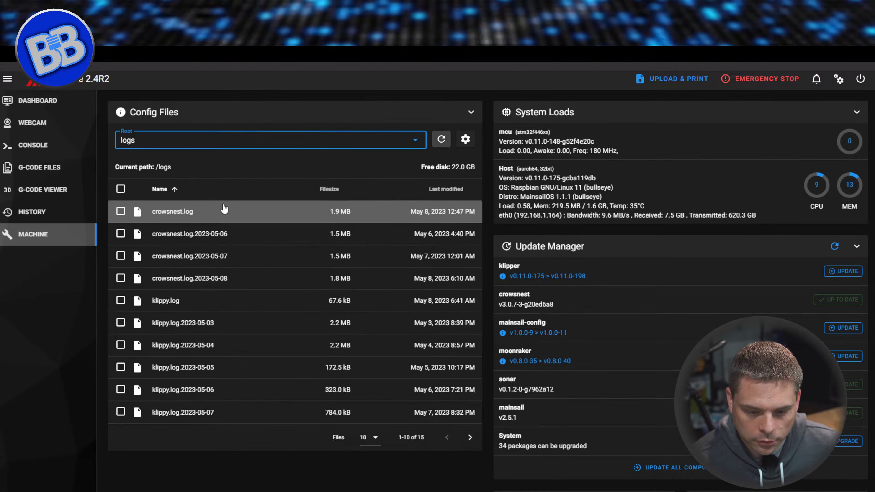
pyautogui.click(178, 212)
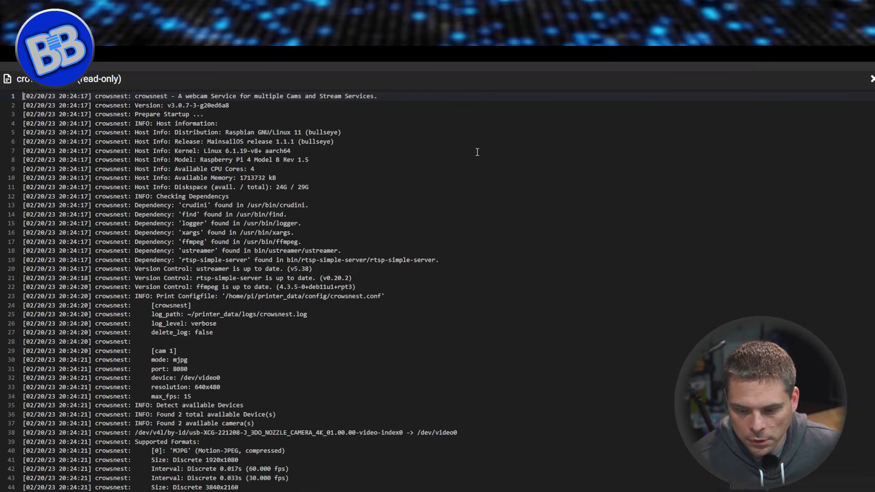
# Examine the latest startup entries near the end of the log for the configured cams and started devices.
pyautogui.moveTo(872, 98); pyautogui.dragTo(872, 483)
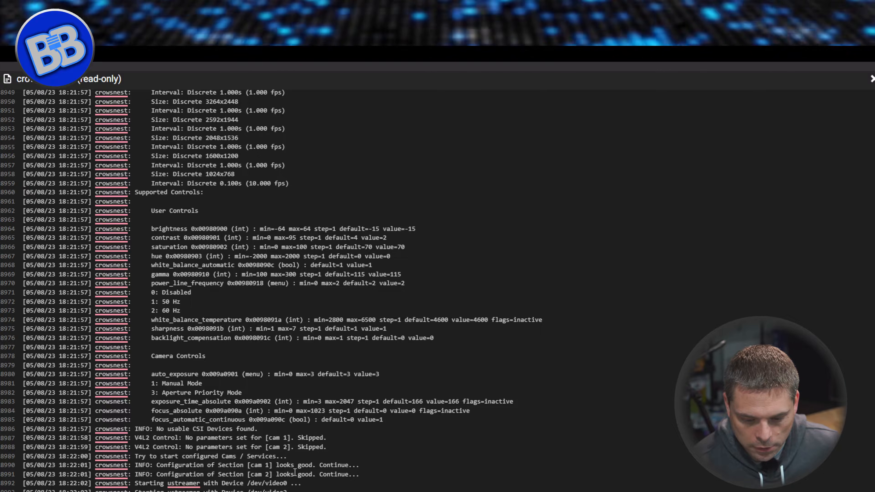
pyautogui.rightClick(174, 484)
pyautogui.click(307, 464)
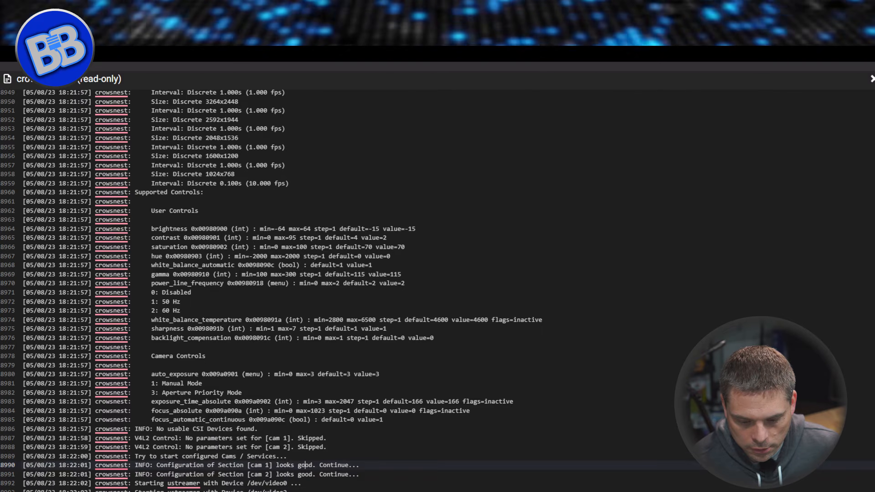
pyautogui.click(294, 484)
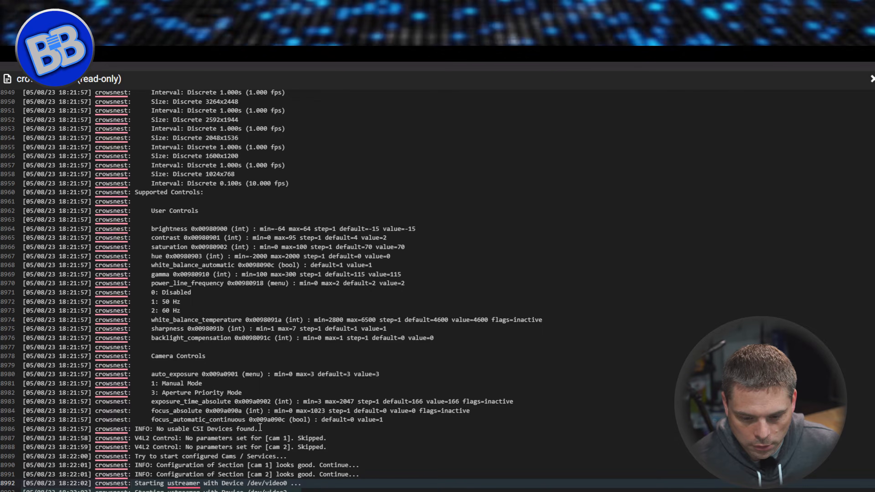
# Find the HD Pro Webcam C920's device path in the log's latest available-devices section, and close the log.
pyautogui.scroll(7, 264, 429)
pyautogui.scroll(20, 264, 429)
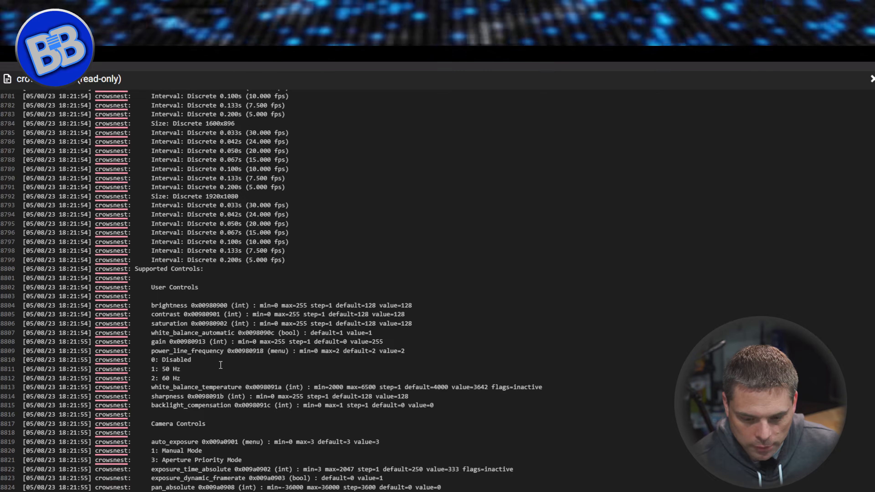
pyautogui.scroll(20, 221, 381)
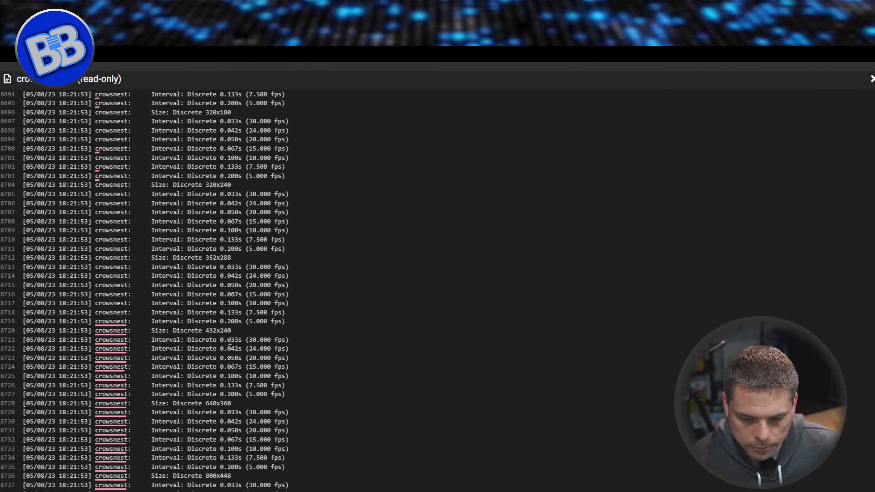
pyautogui.scroll(20, 229, 341)
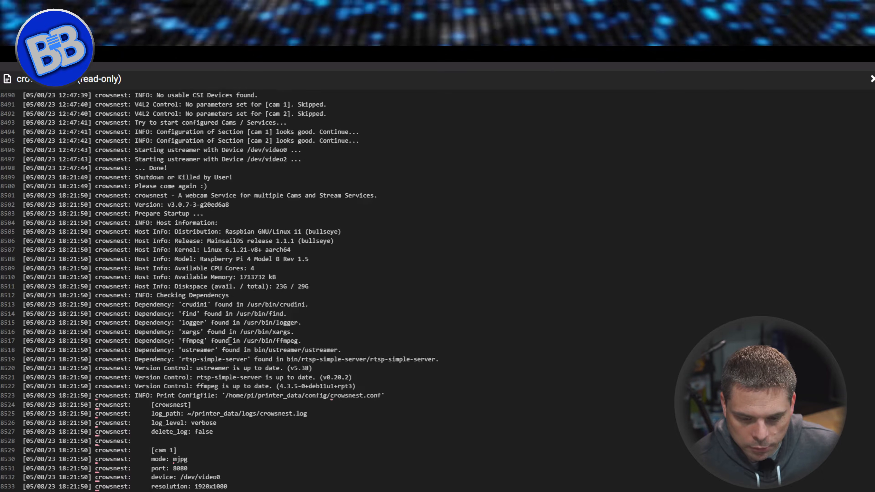
pyautogui.click(423, 410)
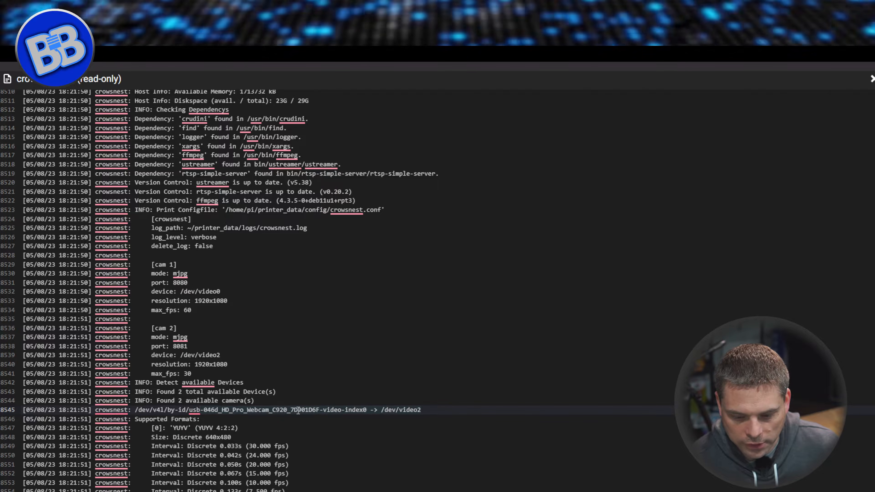
pyautogui.moveTo(429, 410); pyautogui.dragTo(379, 410)
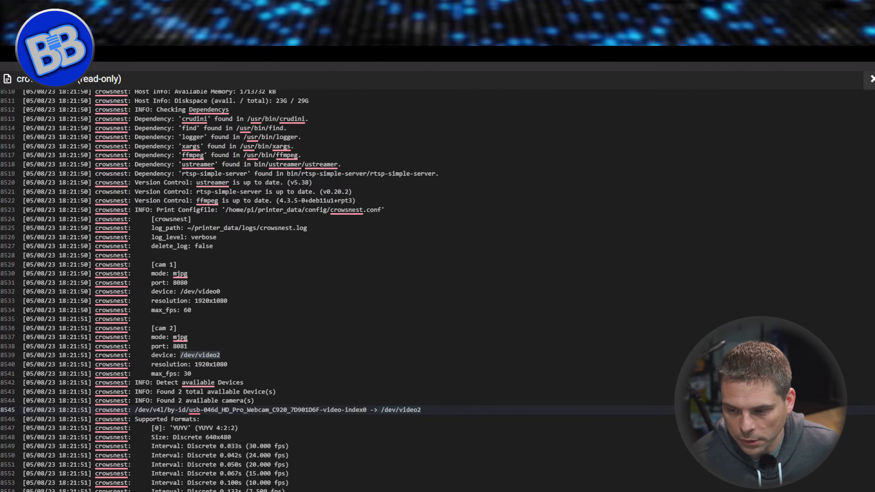
pyautogui.click(872, 79)
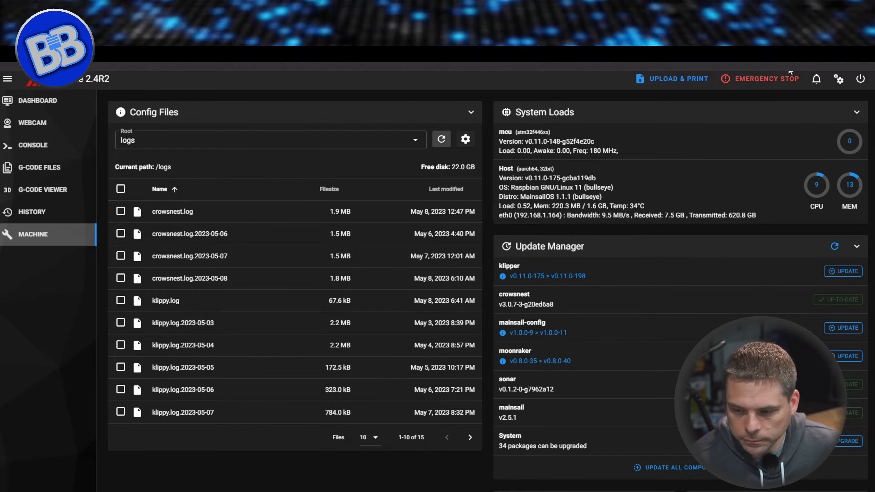
# Reopen crowsnest.conf from the webcam settings and check the device and resolution lines of the cam blocks.
pyautogui.click(839, 78)
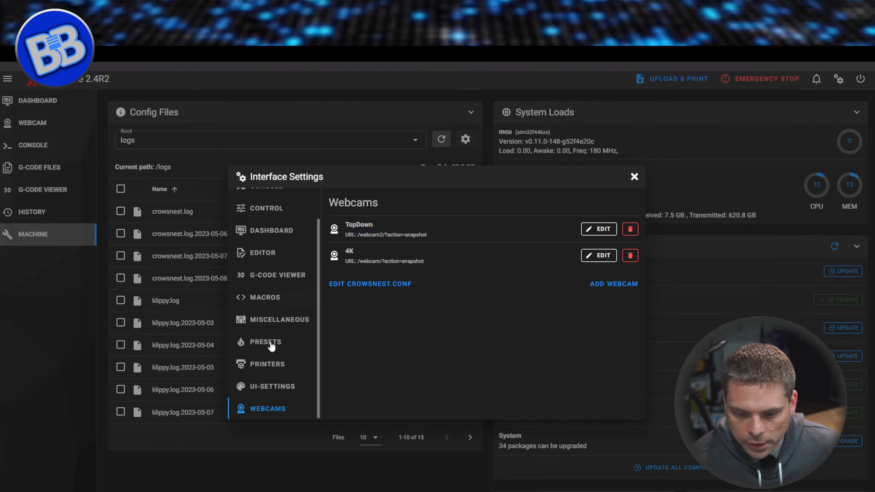
pyautogui.click(364, 283)
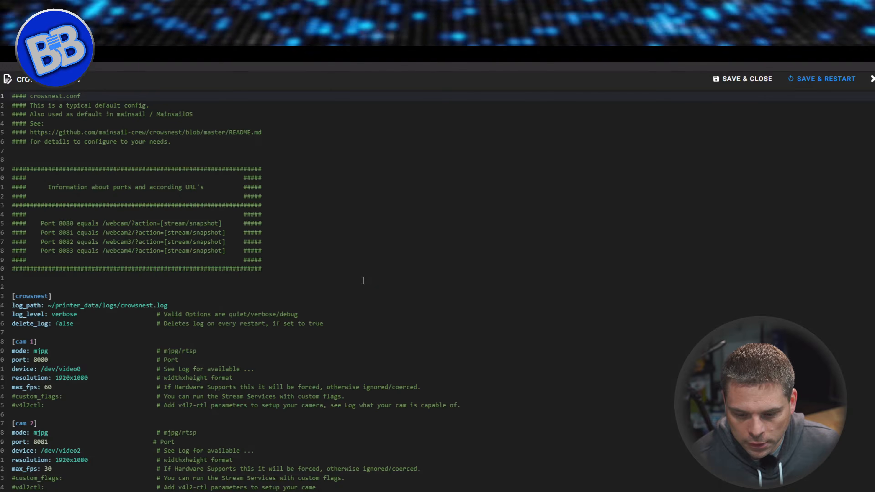
pyautogui.click(82, 462)
pyautogui.click(81, 451)
pyautogui.moveTo(129, 491)
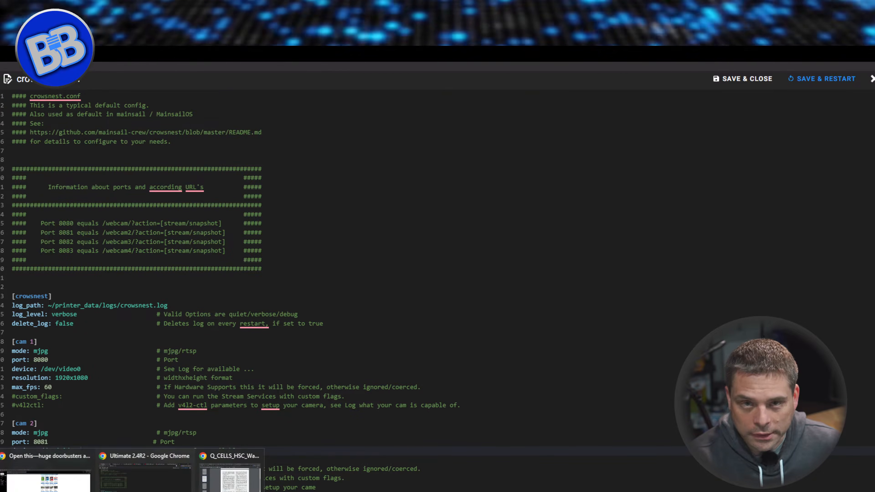
pyautogui.click(97, 378)
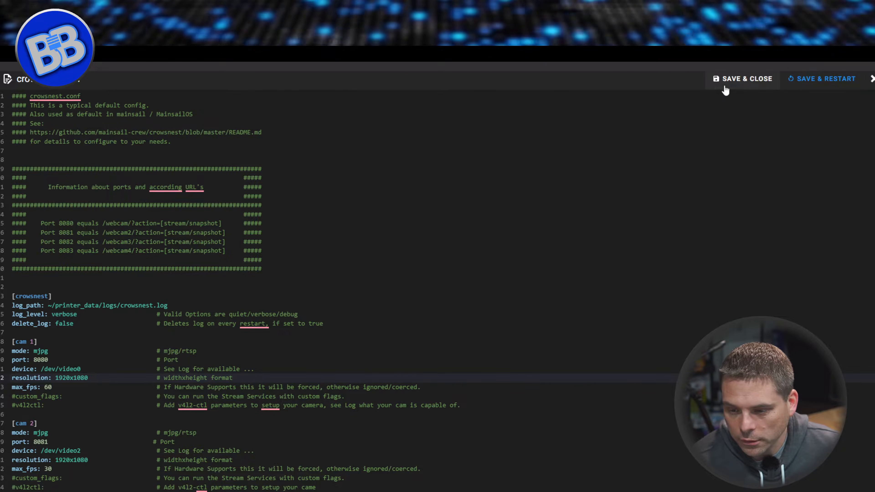
# Close crowsnest.conf and the interface settings, and return to the dashboard.
pyautogui.click(871, 79)
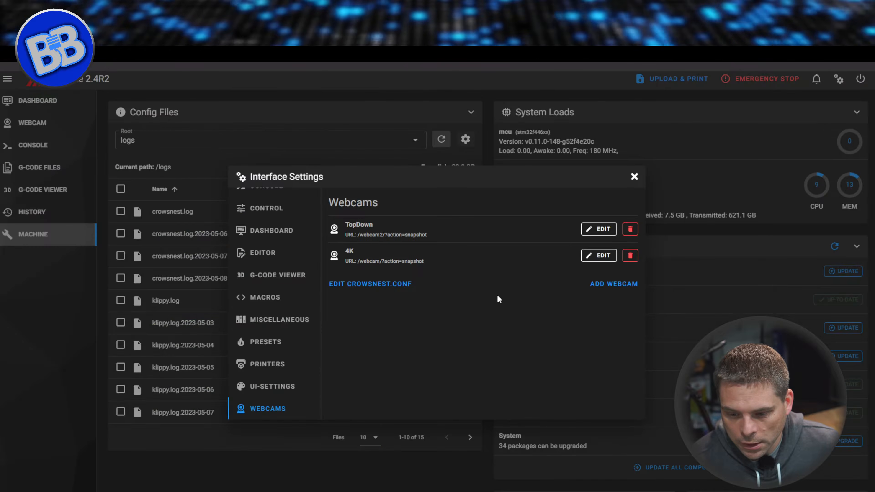
pyautogui.click(631, 175)
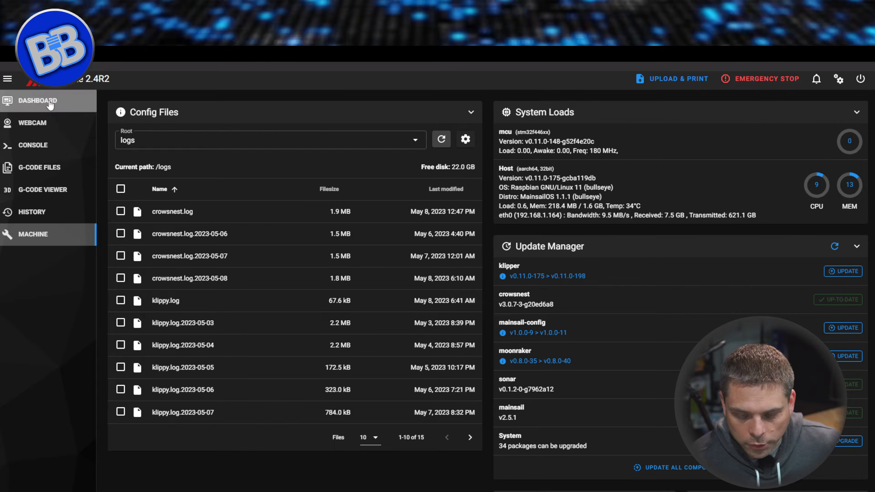
pyautogui.click(51, 104)
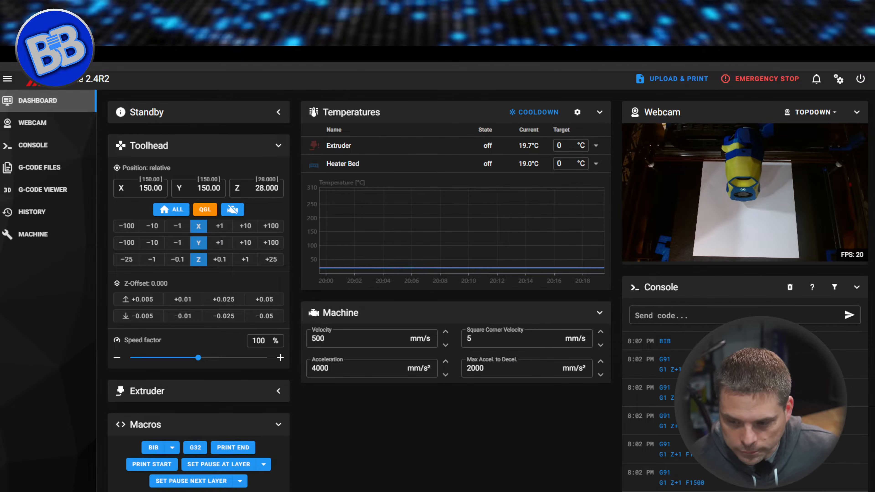
# Review the TopDown webcam's stream URL, target FPS and name in the interface settings, and leave its editor without updating.
pyautogui.click(839, 82)
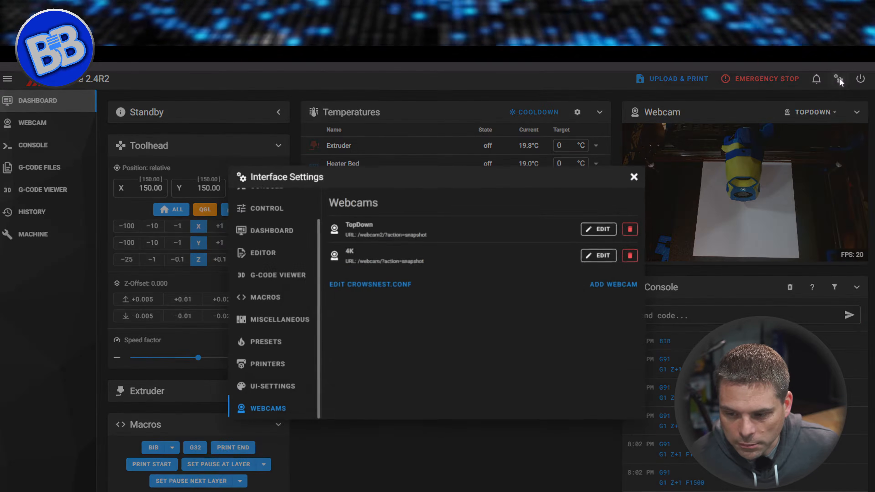
pyautogui.click(258, 412)
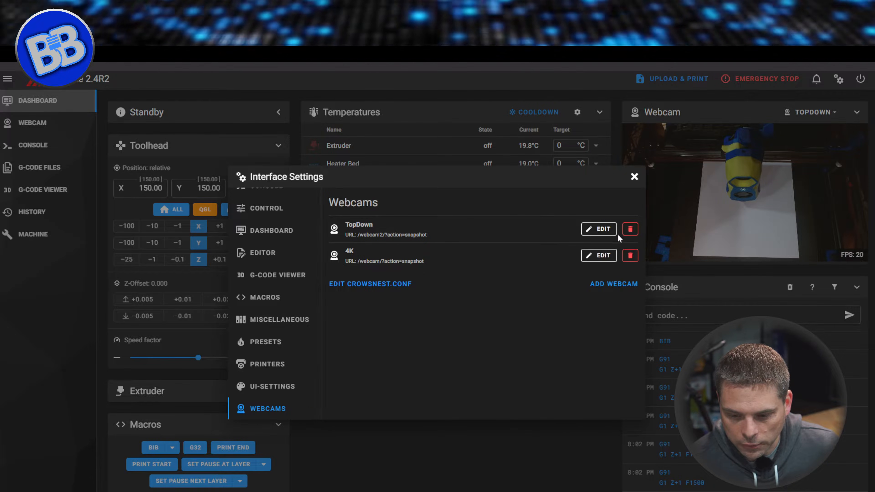
pyautogui.click(588, 229)
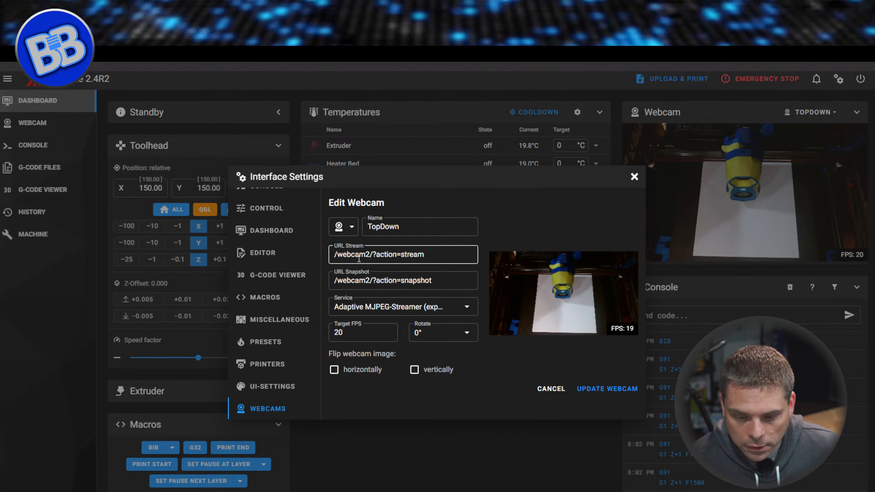
pyautogui.click(360, 258)
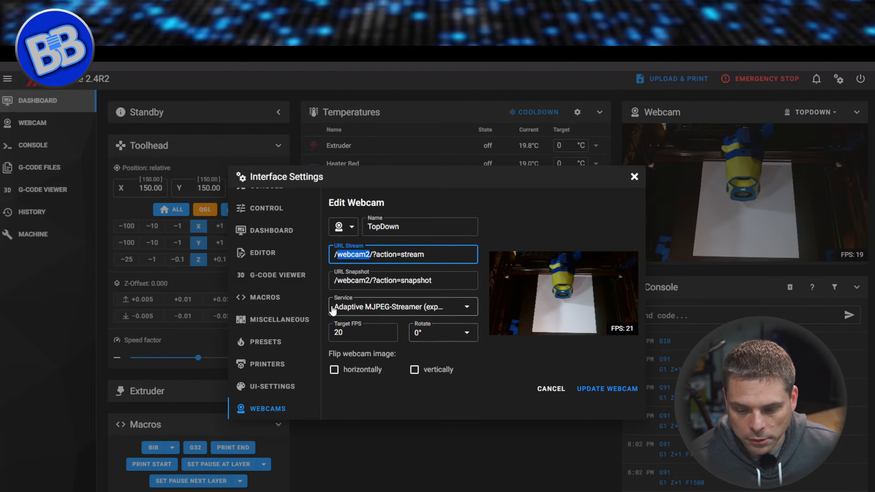
pyautogui.click(346, 332)
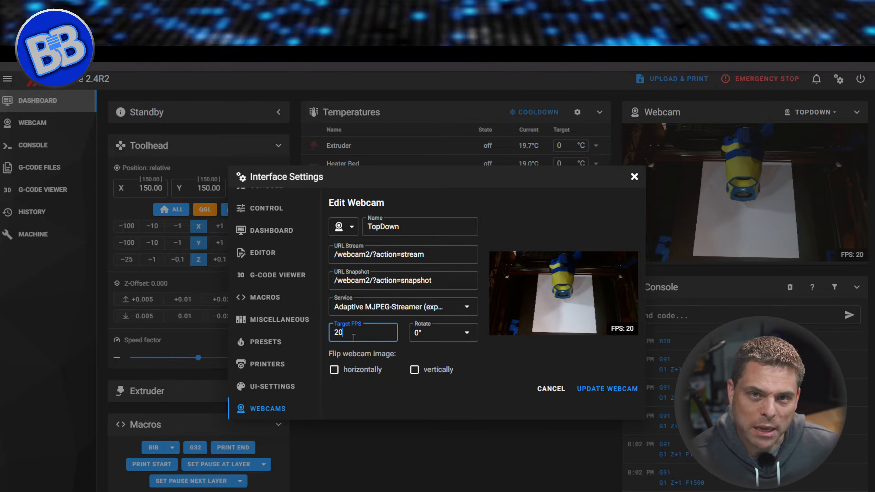
pyautogui.click(413, 228)
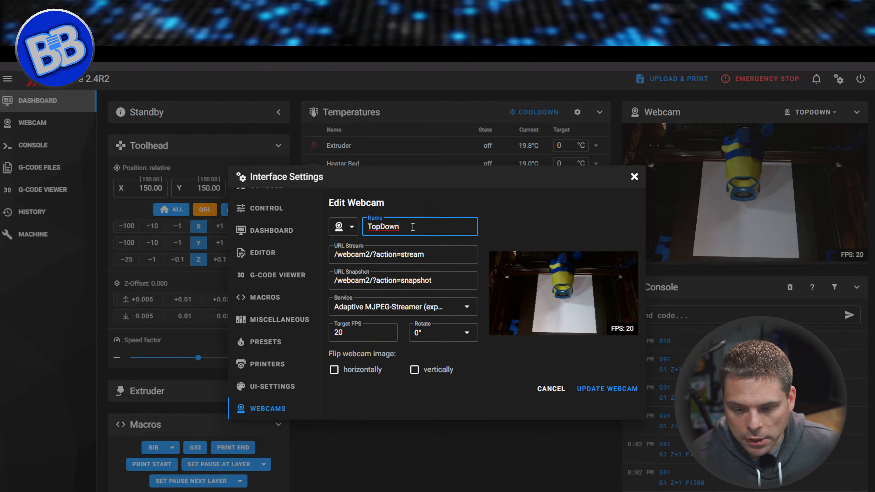
pyautogui.doubleClick(373, 229)
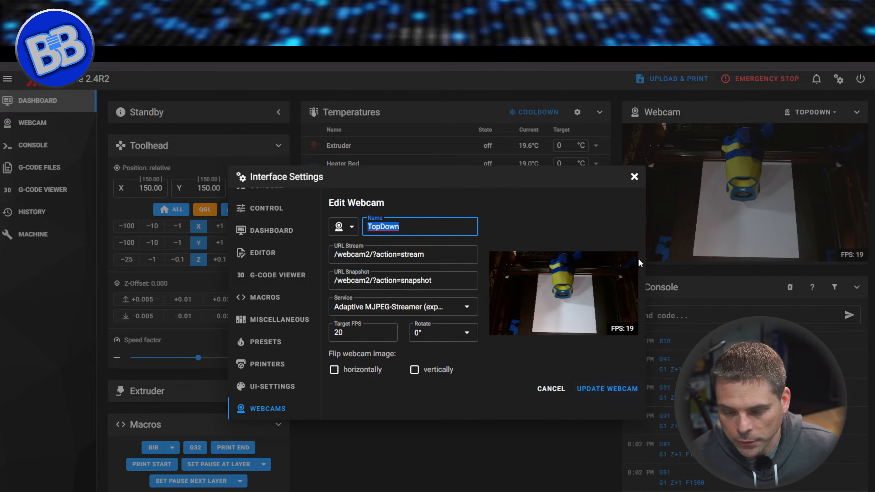
pyautogui.click(556, 389)
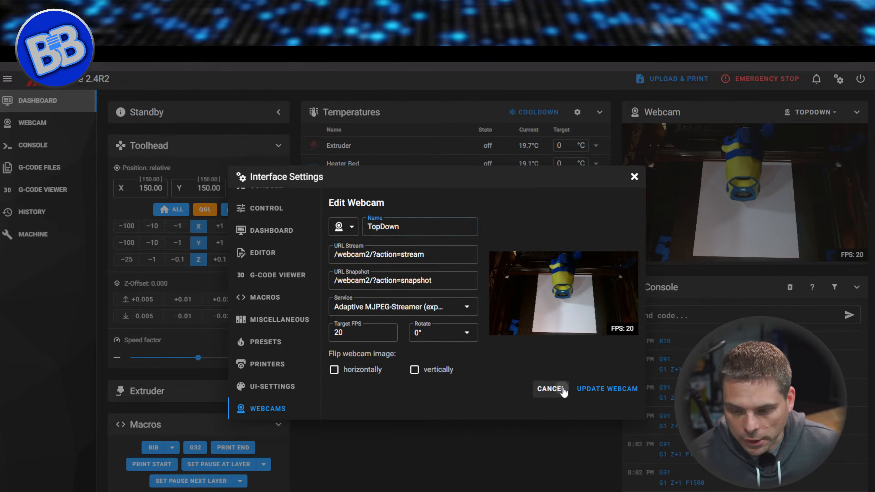
# Open the 4K webcam for editing and check the /webcam part of its stream URL.
pyautogui.click(599, 257)
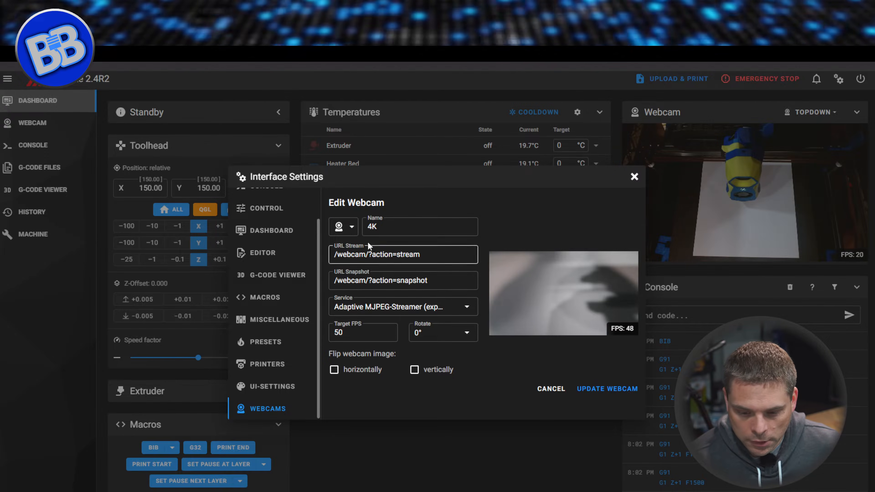
pyautogui.click(365, 254)
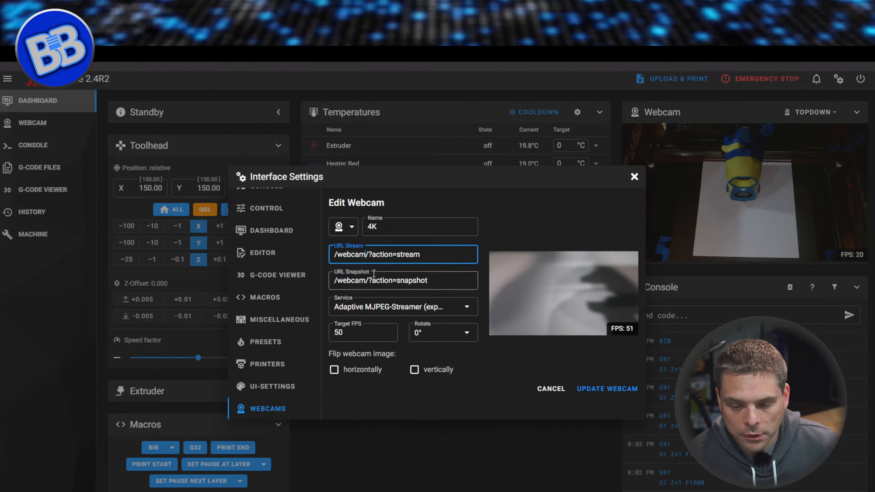
pyautogui.moveTo(368, 256); pyautogui.dragTo(334, 255)
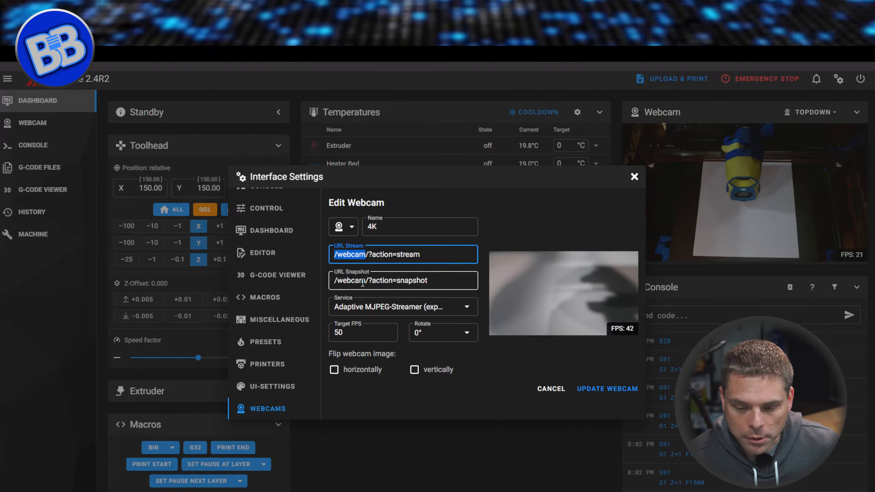
# Try a target FPS of 60 for the 4K webcam.
pyautogui.click(354, 333)
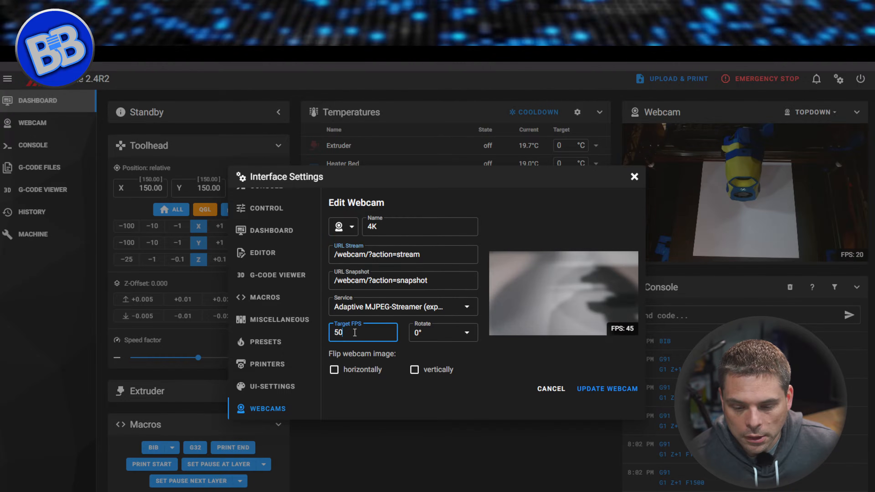
pyautogui.press('BackSpace')
pyautogui.press('BackSpace')
pyautogui.write('6')
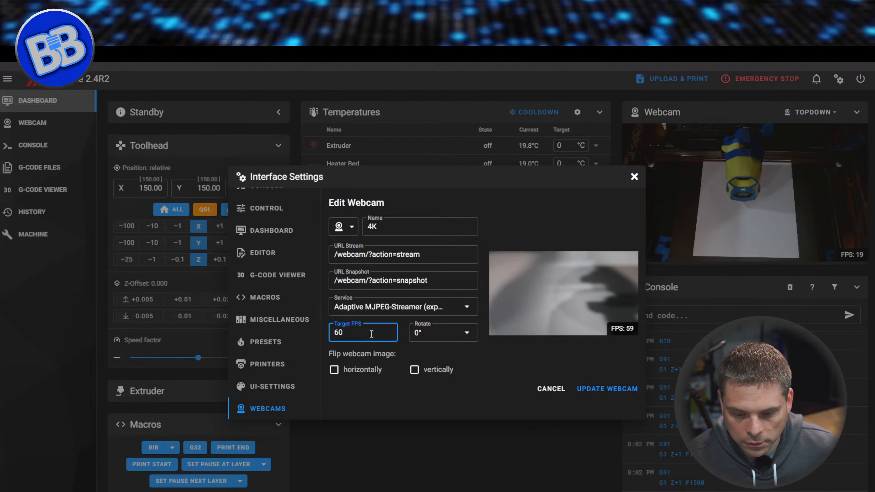
# Set the 4K webcam's target FPS to 30 and update the webcam.
pyautogui.doubleClick(371, 334)
pyautogui.write('30')
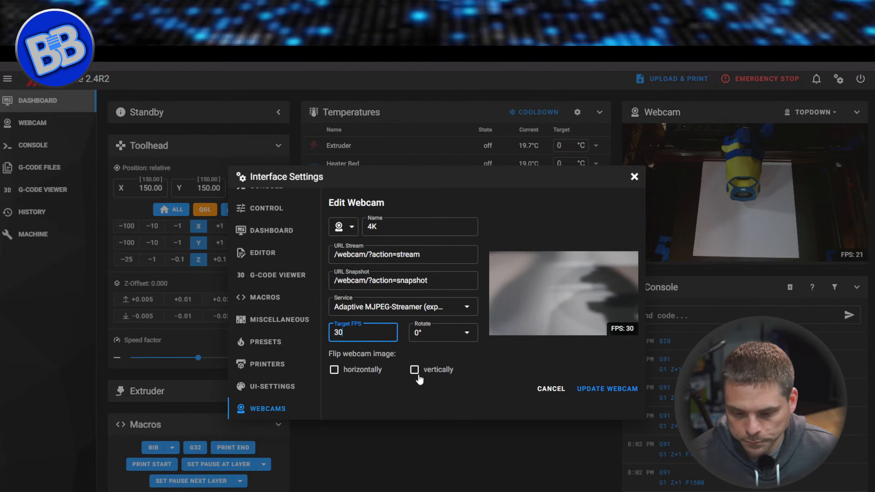
pyautogui.click(609, 392)
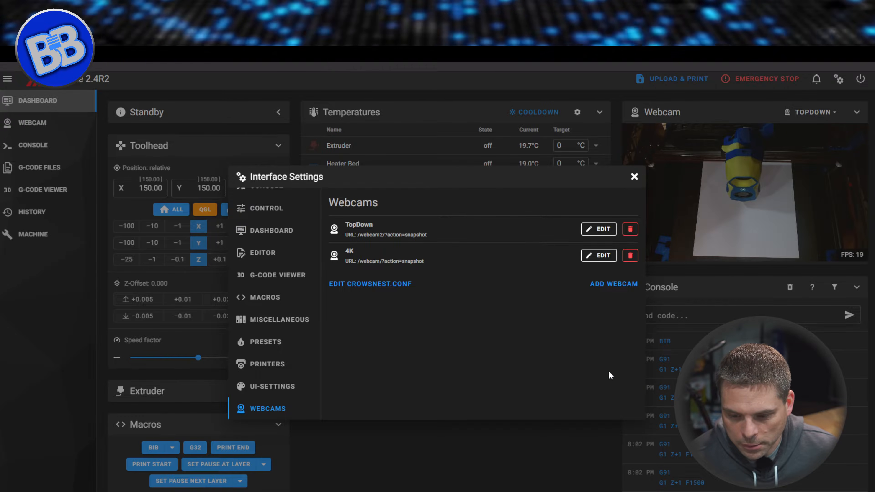
# Close the interface settings and show all cameras together in the dashboard's webcam panel.
pyautogui.click(634, 177)
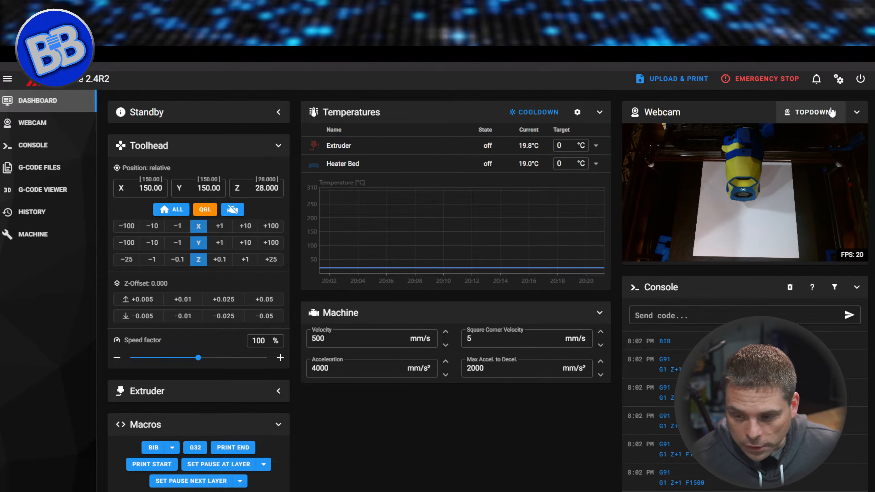
pyautogui.click(813, 112)
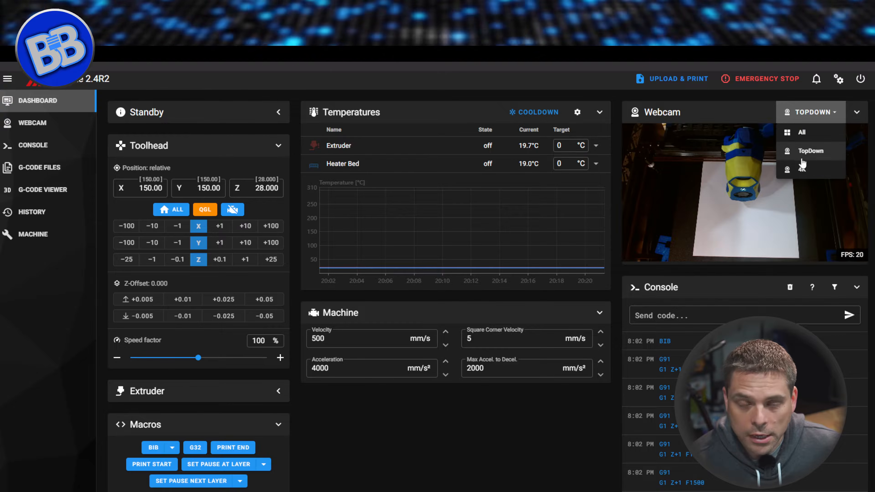
pyautogui.click(796, 133)
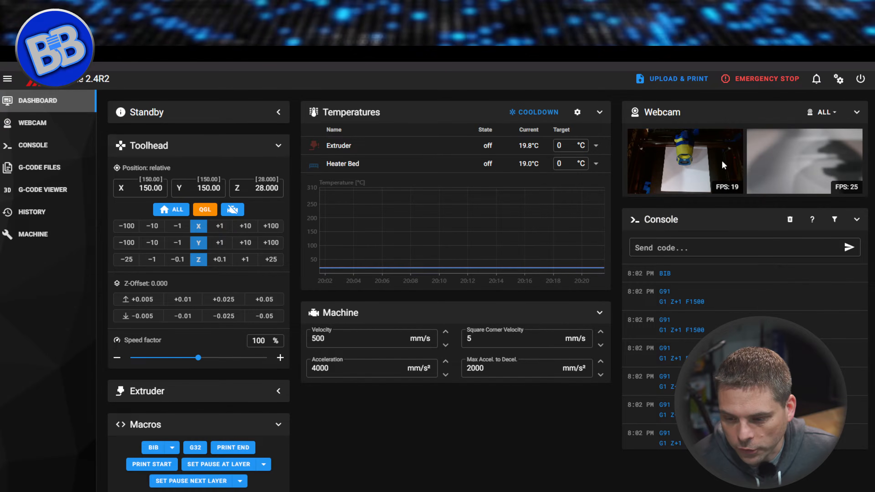
pyautogui.click(824, 113)
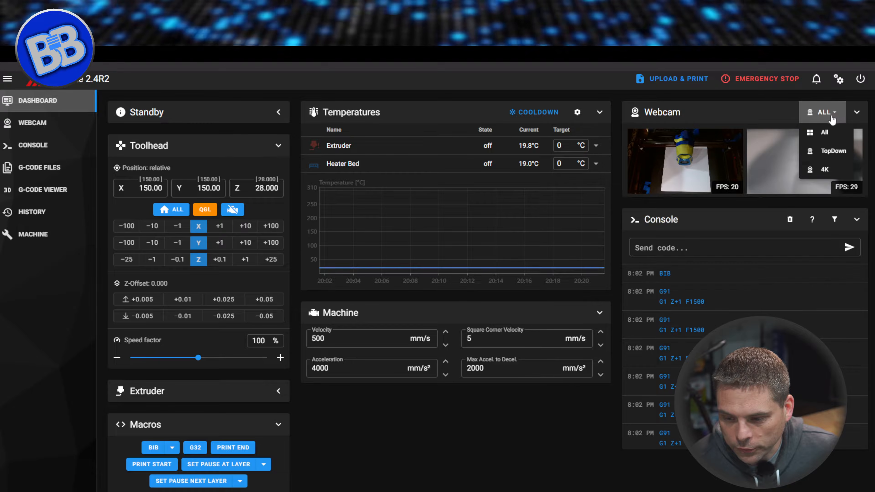
pyautogui.click(757, 119)
pyautogui.click(809, 115)
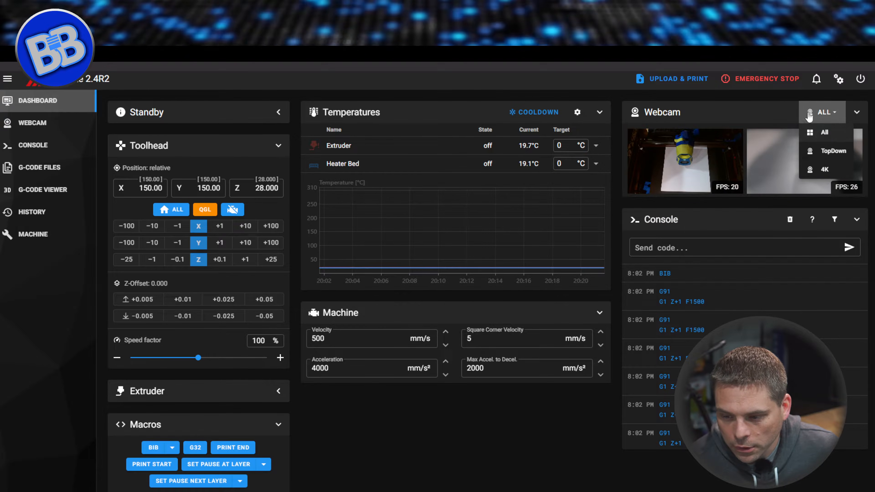
pyautogui.click(736, 152)
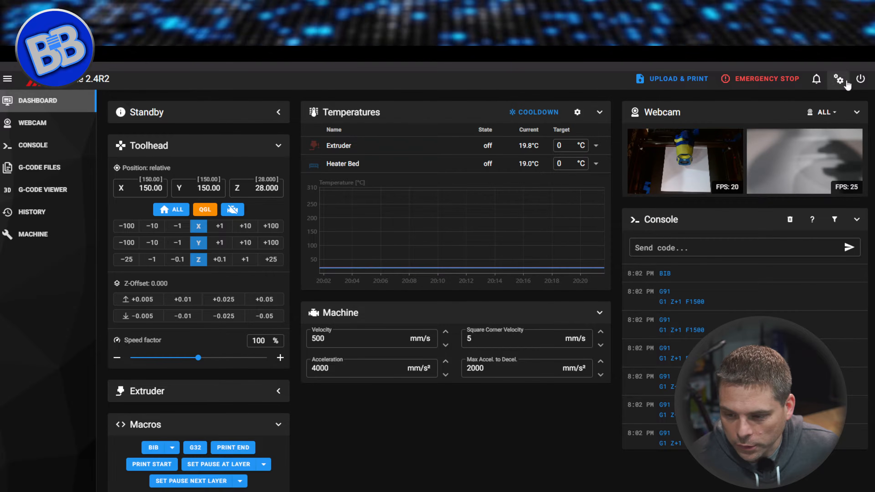
# Switch "Show Webcam in navigation" off and back on in the UI settings, and close the interface settings.
pyautogui.click(839, 79)
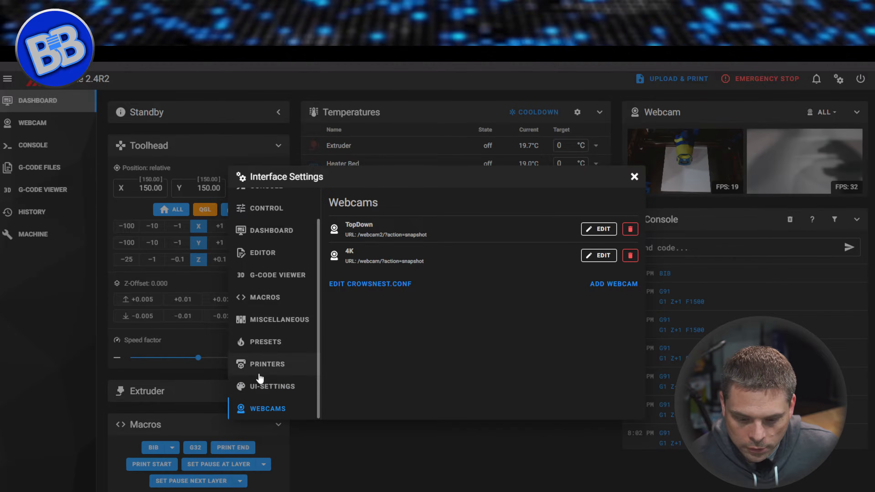
pyautogui.click(267, 386)
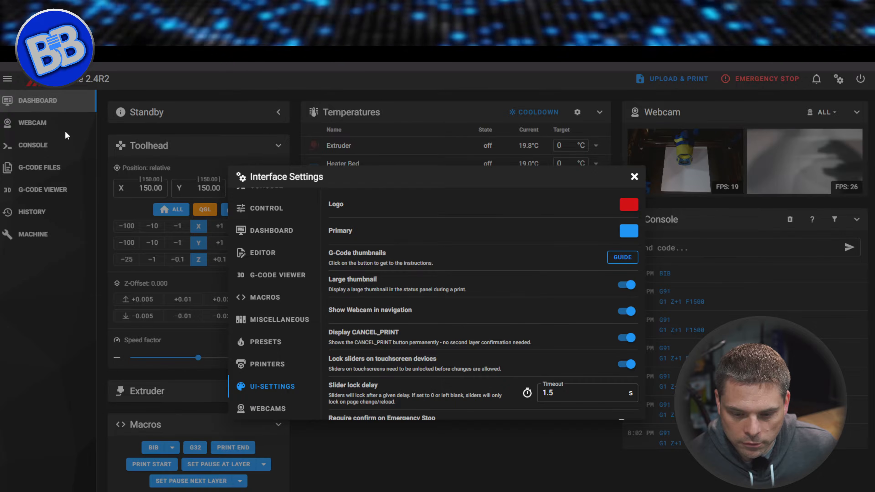
pyautogui.click(629, 312)
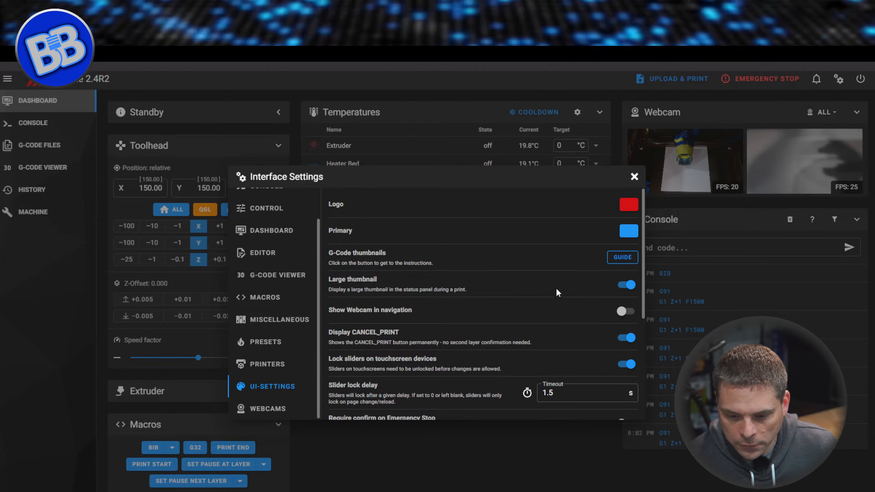
pyautogui.click(627, 311)
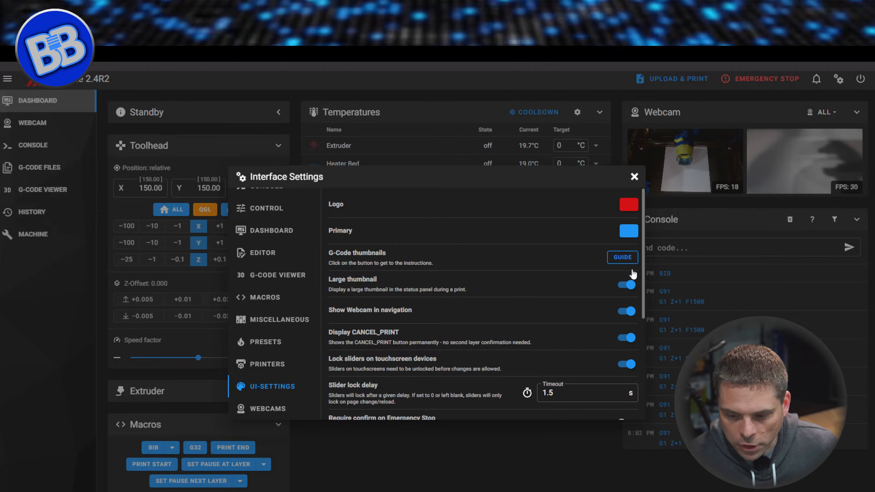
pyautogui.click(634, 177)
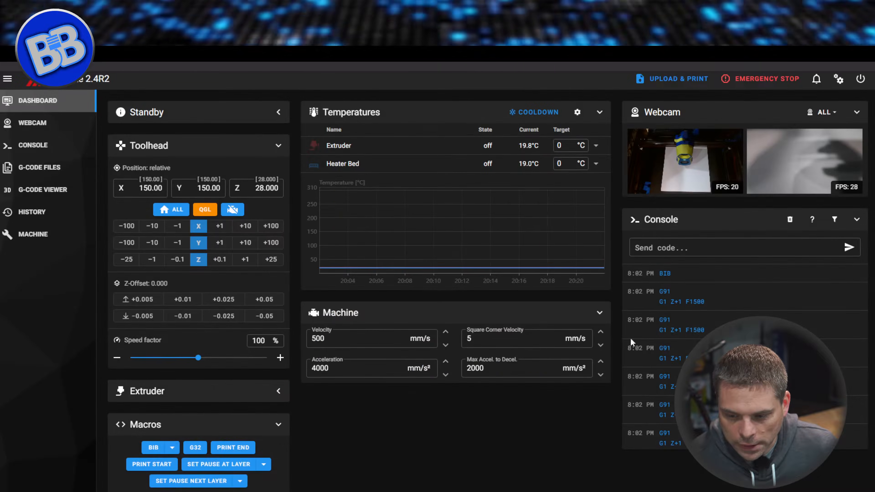
# Open the full Webcam page and show all cameras side by side.
pyautogui.click(37, 124)
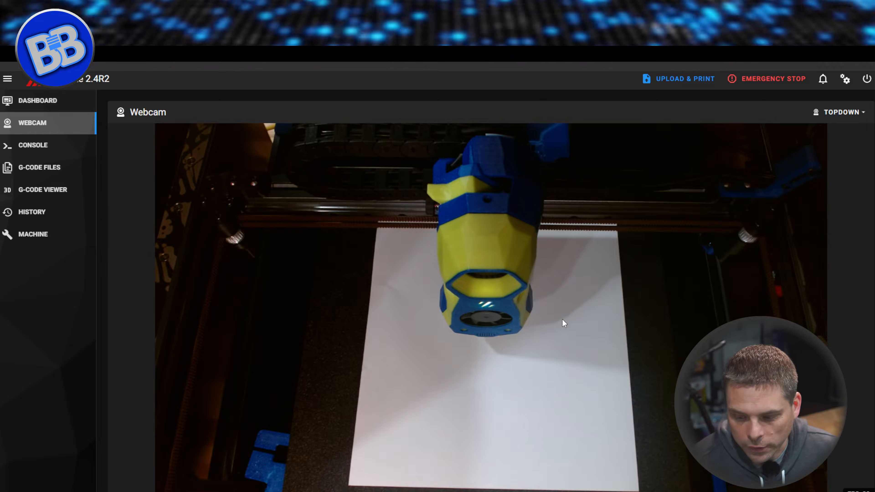
pyautogui.click(862, 117)
pyautogui.click(834, 132)
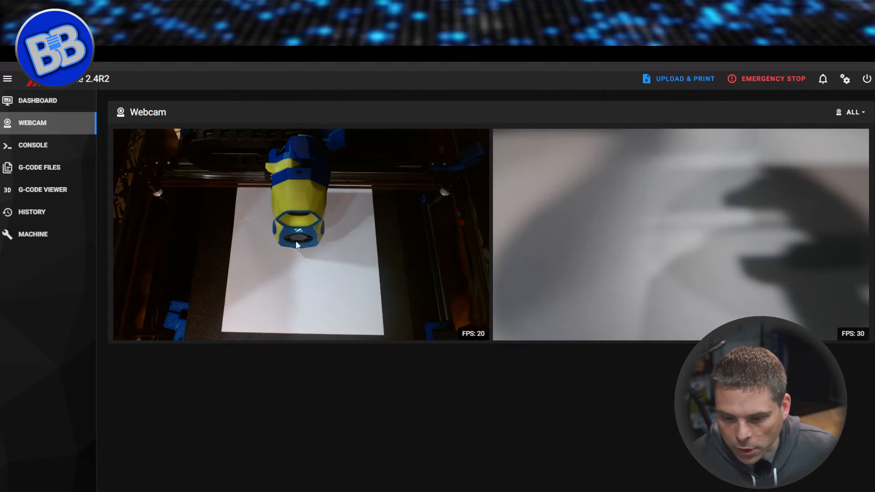
# Cycle the Webcam page through the TopDown, 4K and All views, and return to the dashboard.
pyautogui.click(853, 112)
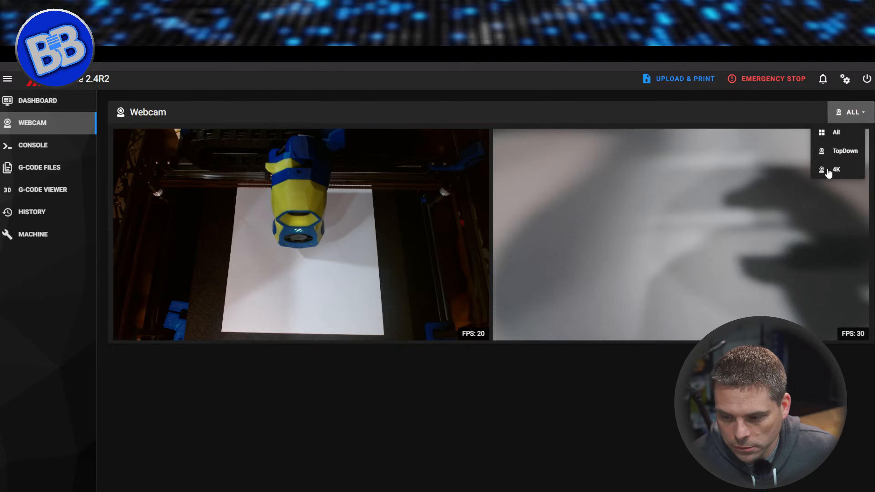
pyautogui.click(841, 154)
pyautogui.click(844, 112)
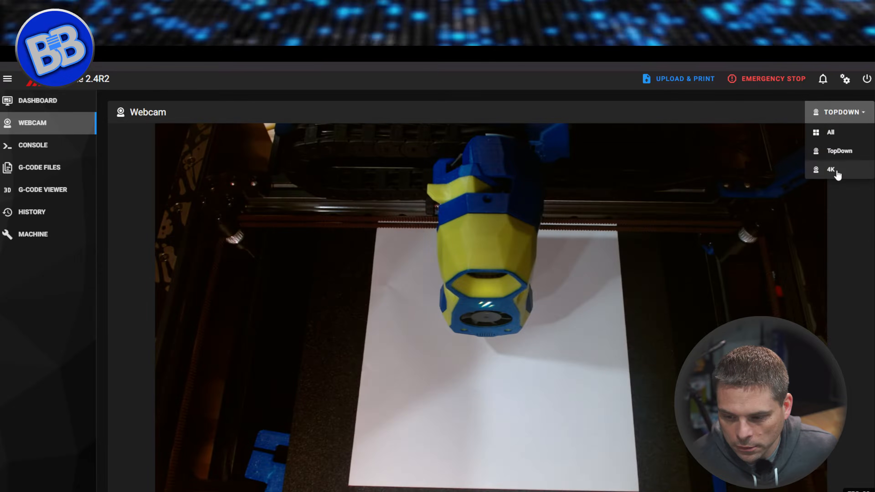
pyautogui.click(836, 172)
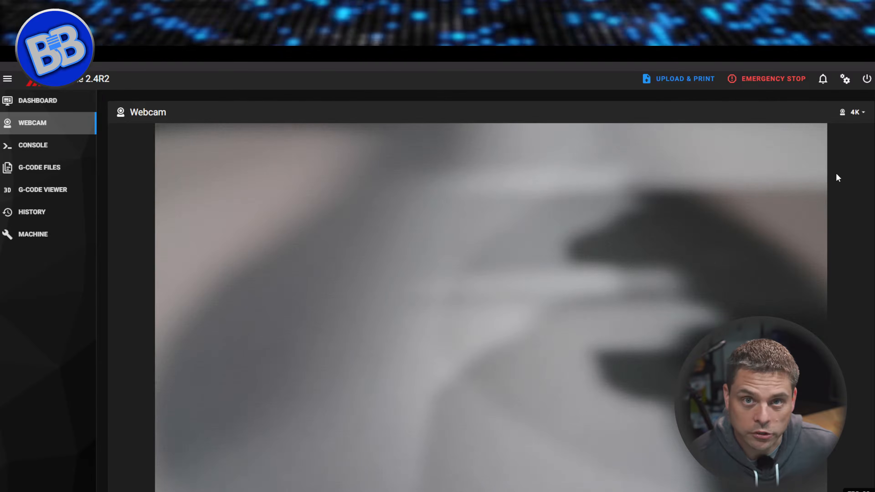
pyautogui.click(850, 113)
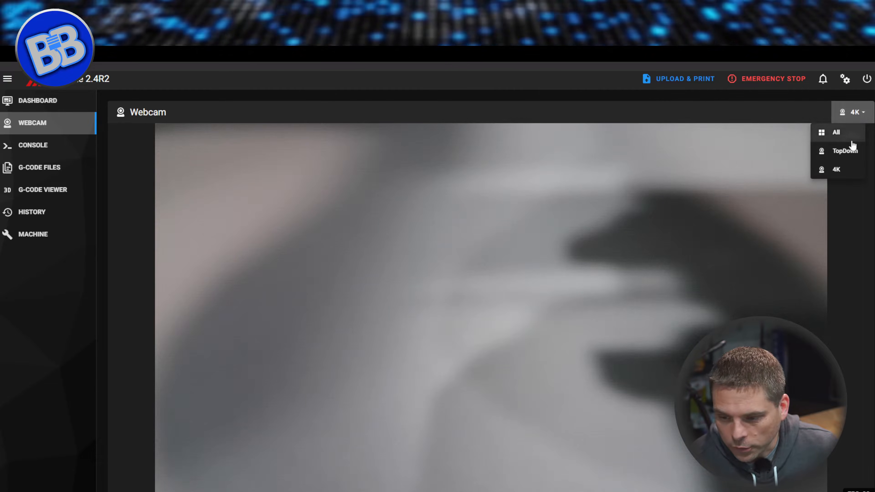
pyautogui.click(848, 134)
pyautogui.click(69, 107)
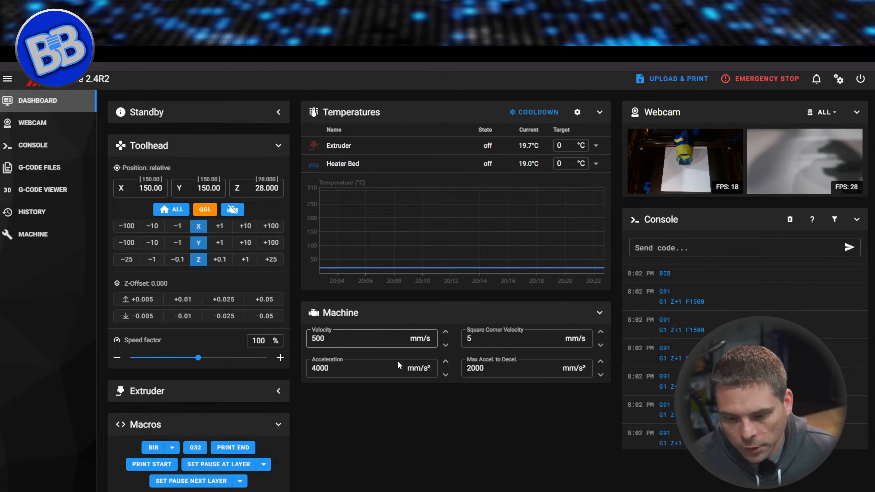
# Switch the machine's file list from logs to the config root and open printer.cfg.
pyautogui.click(50, 236)
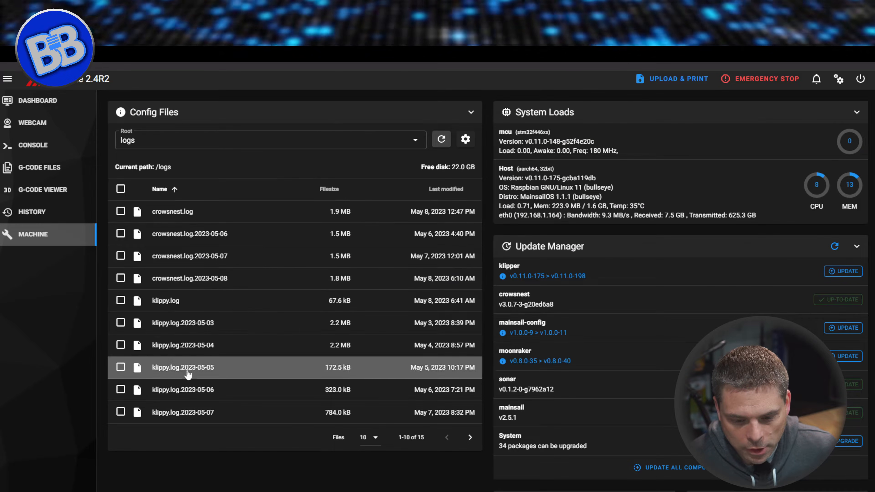
pyautogui.click(196, 140)
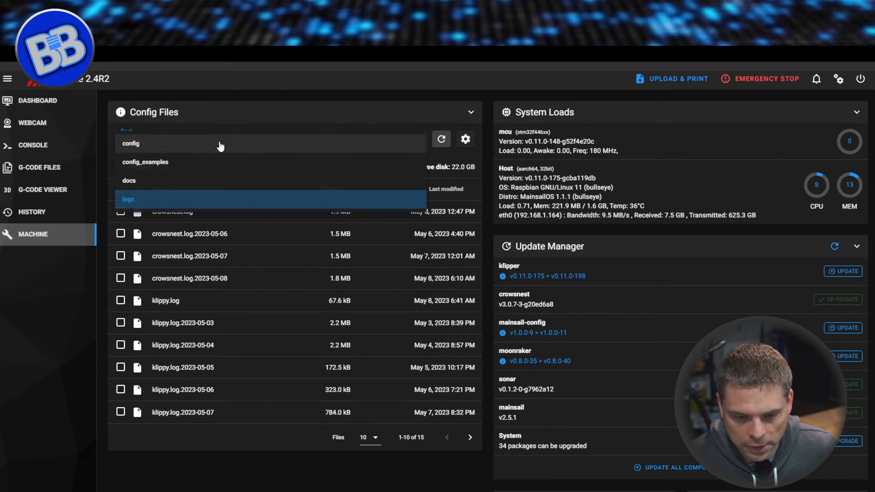
pyautogui.click(183, 147)
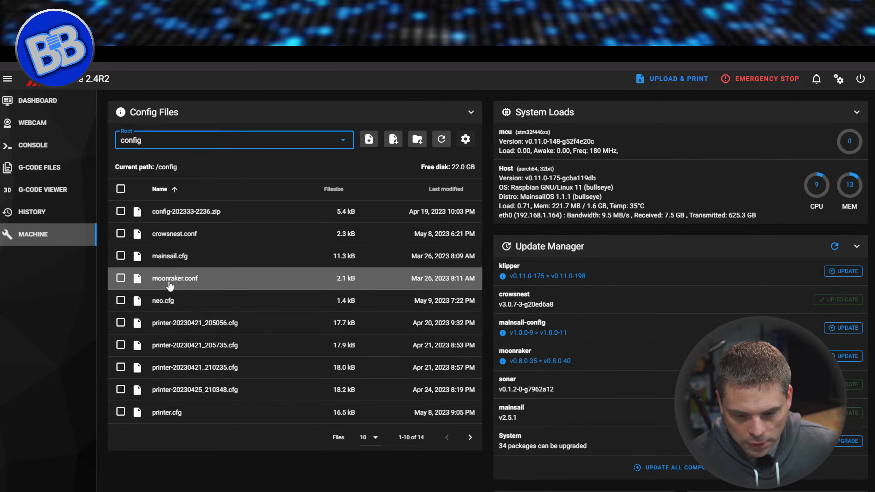
pyautogui.click(162, 413)
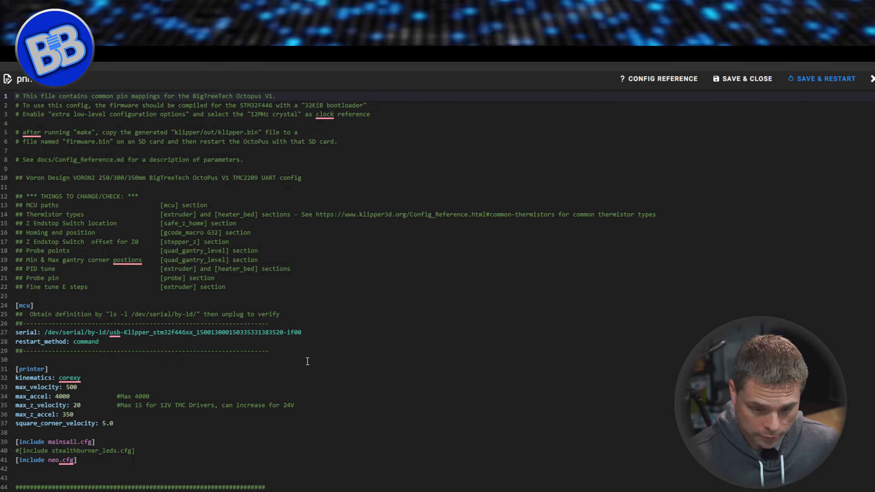
# Look through printer.cfg, examine its include lines around [include neo.cfg], and close the file without saving.
pyautogui.scroll(-10, 318, 330)
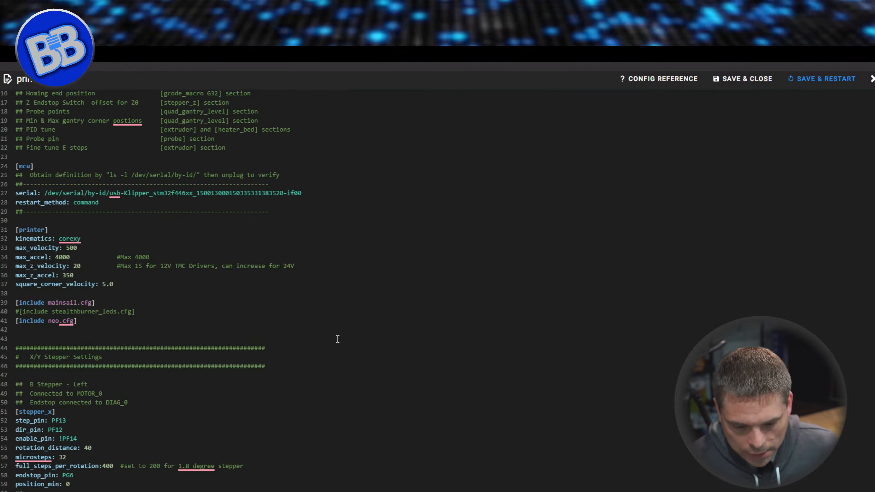
pyautogui.scroll(-7, 334, 351)
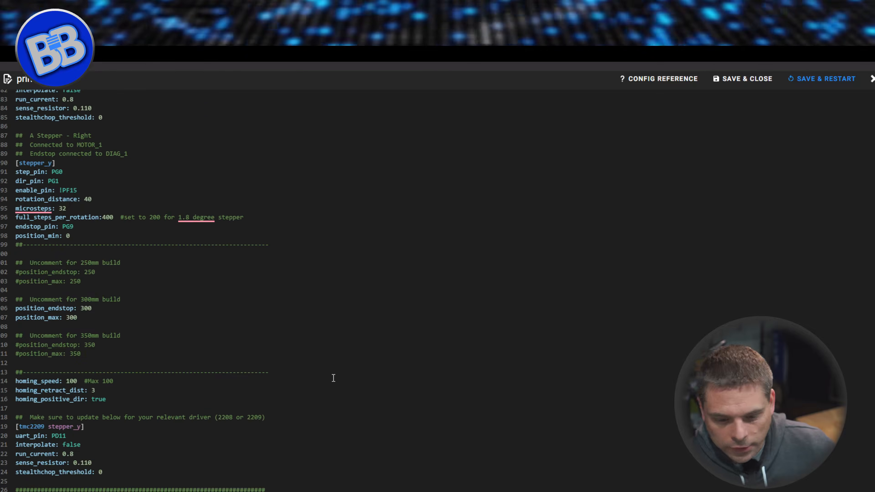
pyautogui.scroll(-1, 333, 378)
pyautogui.scroll(15, 332, 379)
pyautogui.scroll(3, 333, 382)
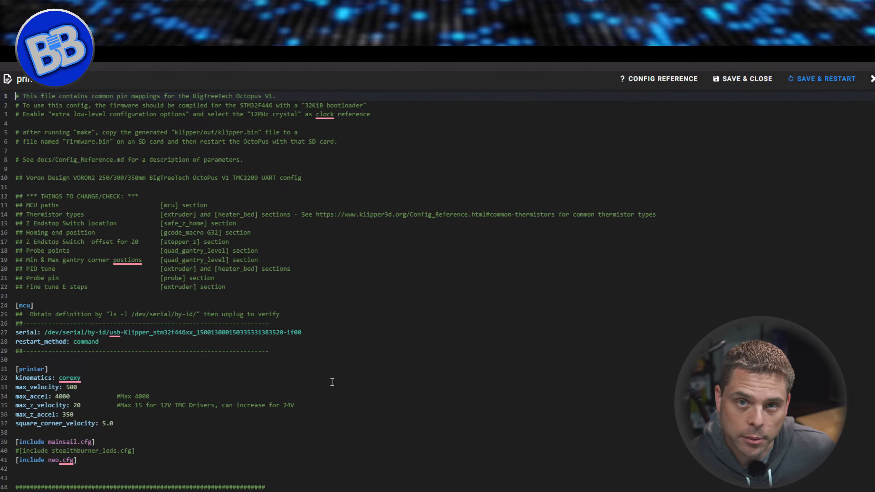
pyautogui.scroll(-3, 256, 417)
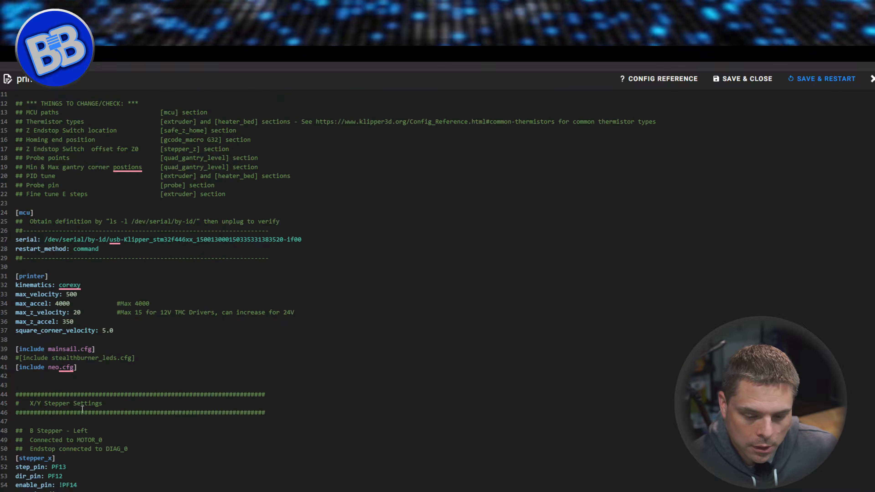
pyautogui.click(23, 363)
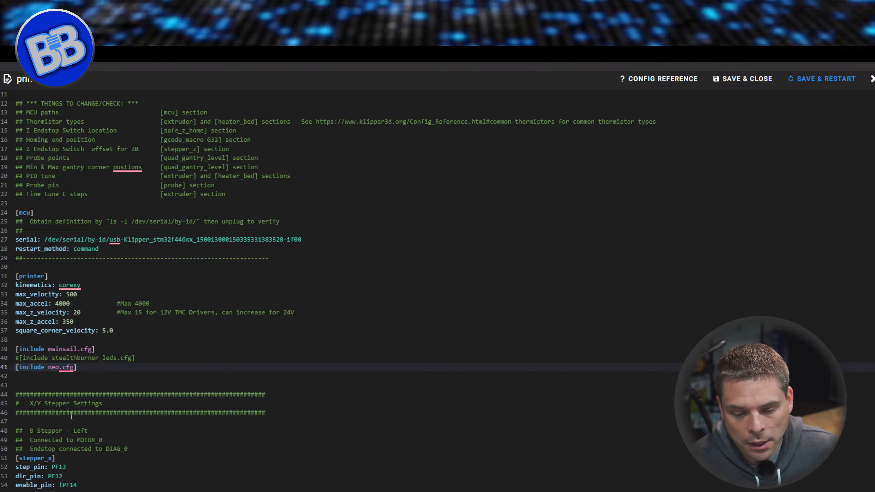
pyautogui.moveTo(75, 364)
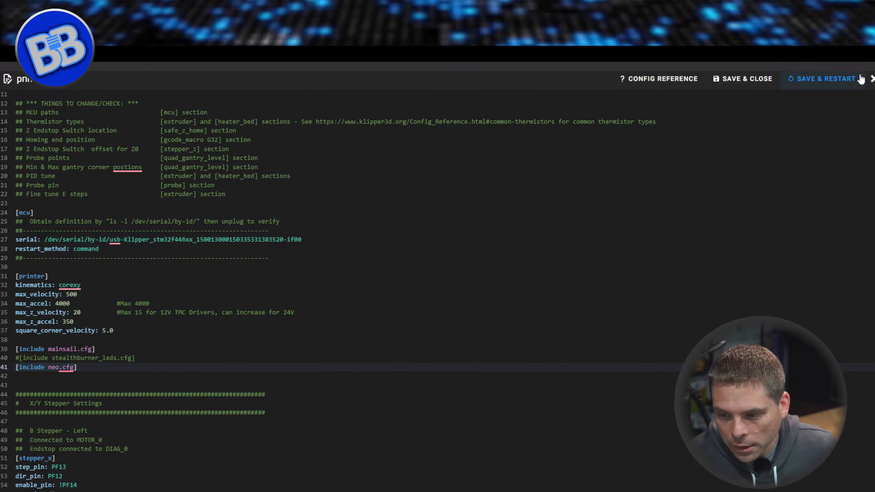
pyautogui.click(871, 79)
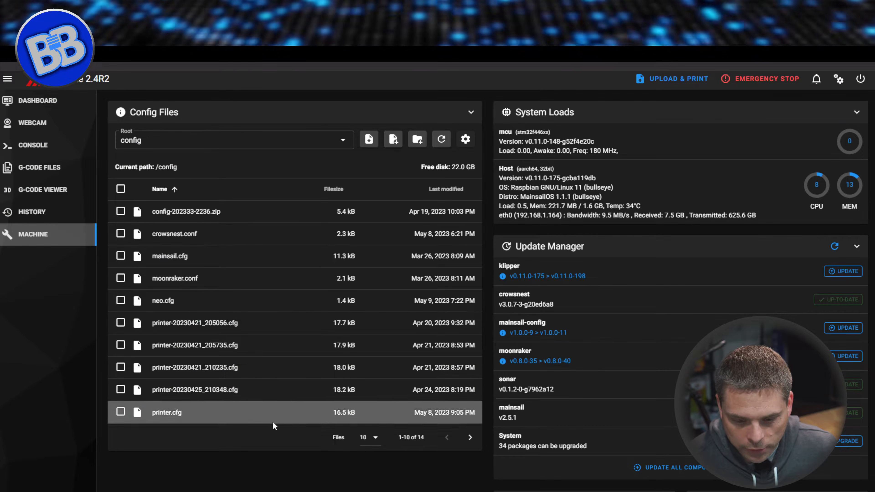
# Open stealthburner_leds.cfg from the config files and examine its setup instructions and the [neopixel StealthLights] section.
pyautogui.click(470, 437)
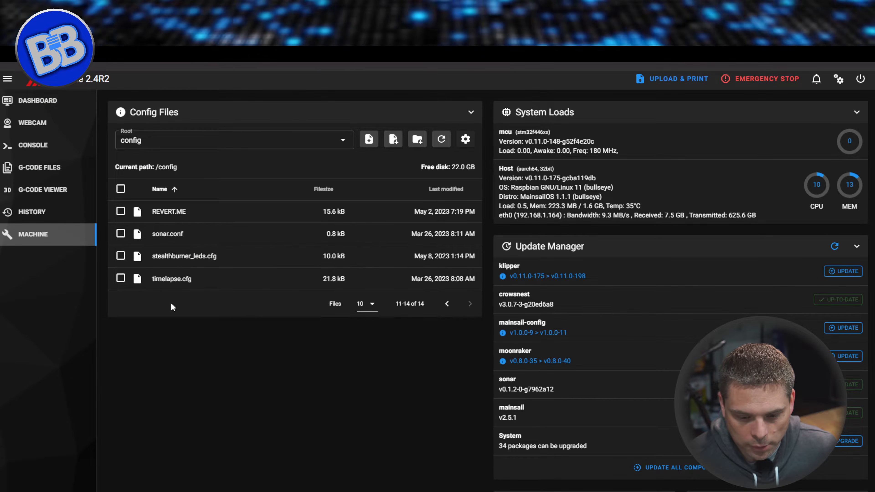
pyautogui.click(191, 261)
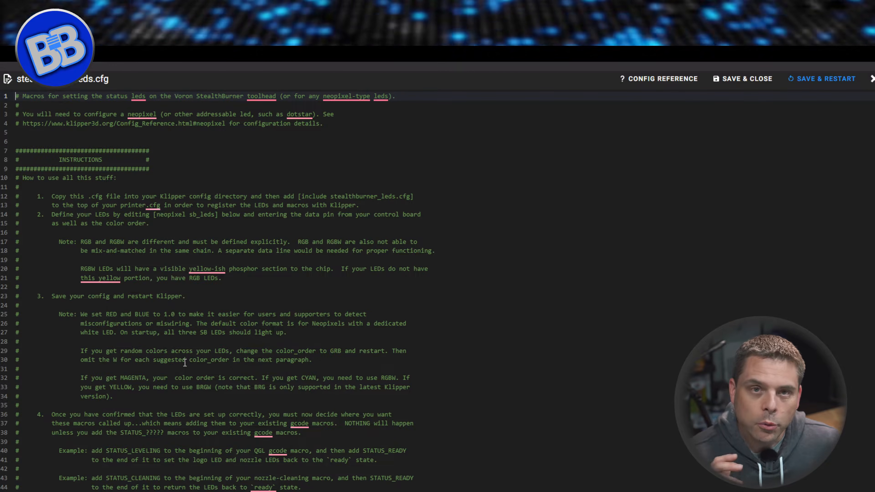
pyautogui.scroll(-5, 206, 284)
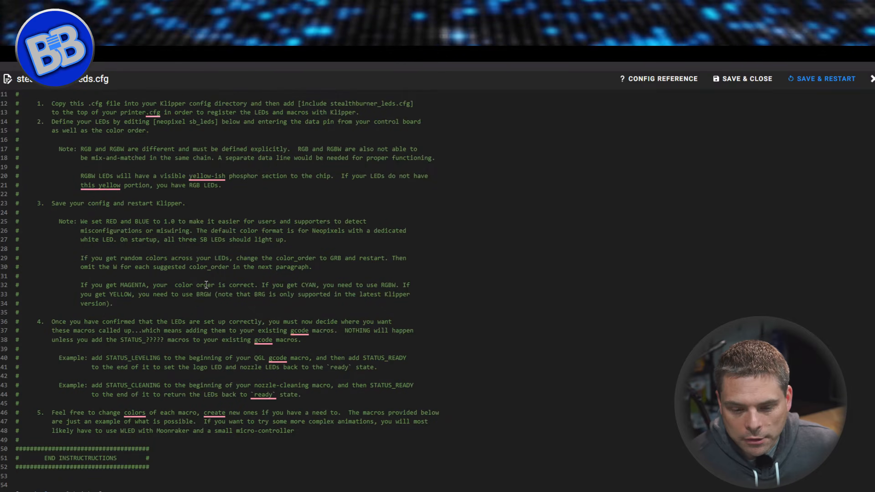
pyautogui.scroll(5, 207, 285)
pyautogui.scroll(-3, 207, 284)
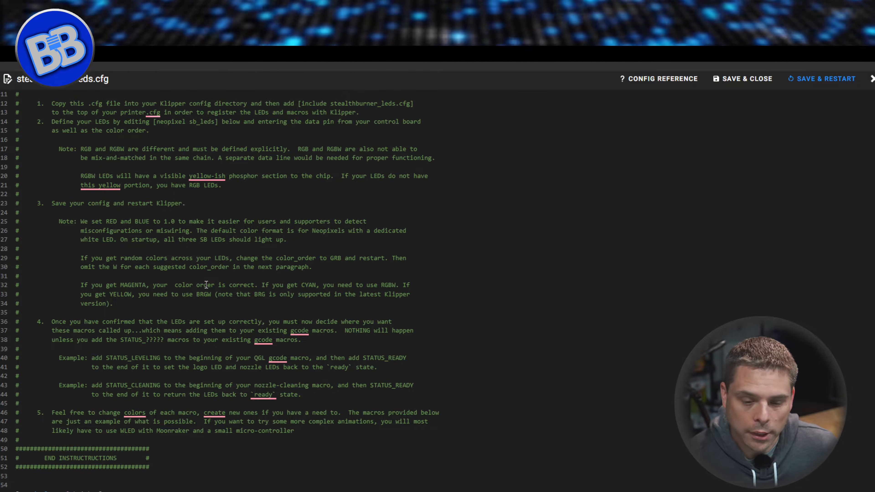
pyautogui.scroll(-7, 206, 284)
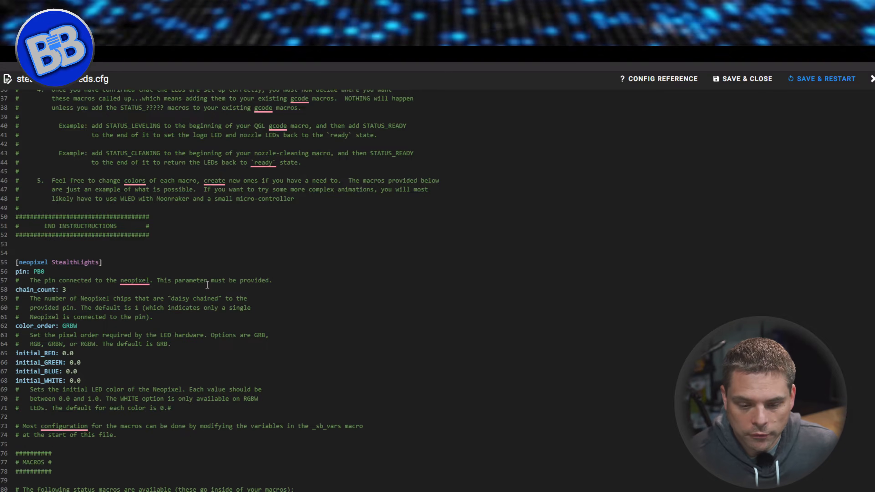
pyautogui.scroll(-5, 250, 219)
pyautogui.scroll(5, 241, 230)
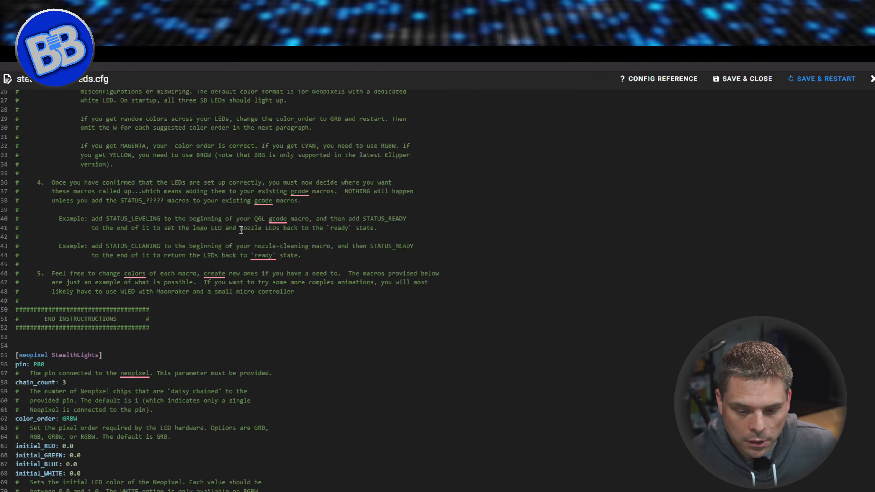
# Read through stealthburner_leds.cfg from the [neopixel StealthLights] section past the _sb_vars color variables to the status macros.
pyautogui.scroll(1, 241, 231)
pyautogui.scroll(-3, 241, 231)
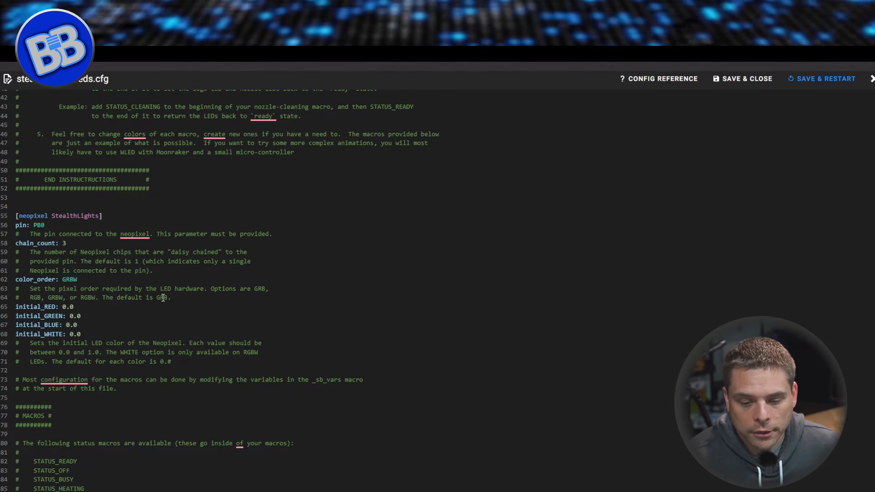
pyautogui.scroll(-10, 163, 298)
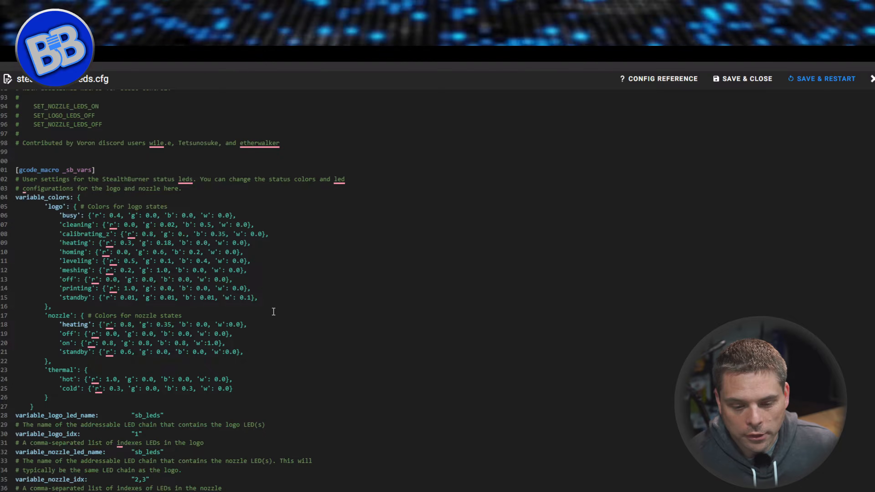
pyautogui.scroll(-3, 276, 311)
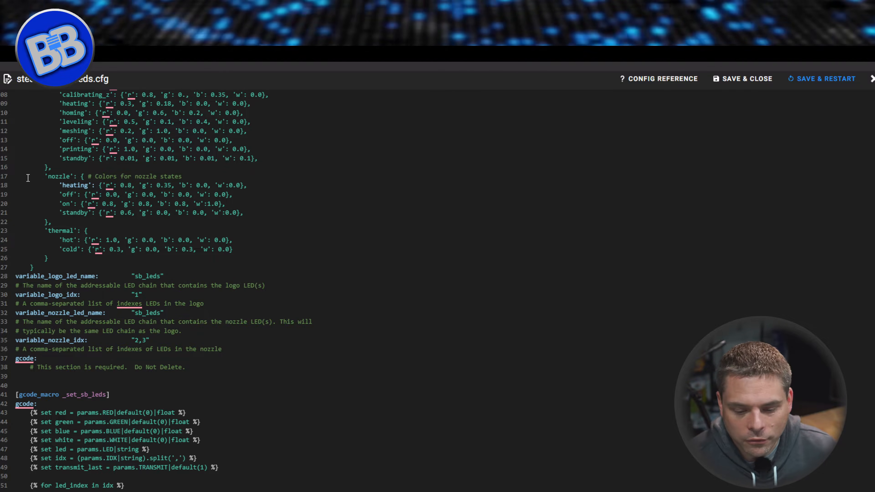
pyautogui.scroll(-13, 130, 208)
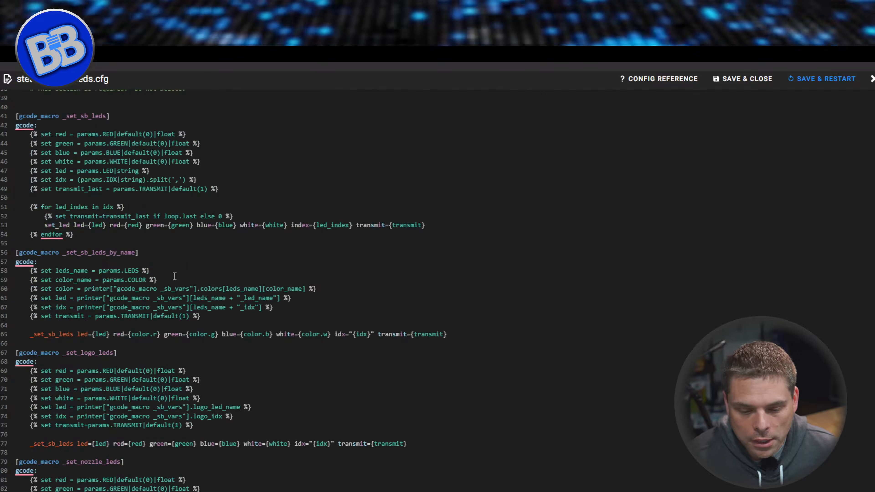
pyautogui.scroll(-17, 186, 282)
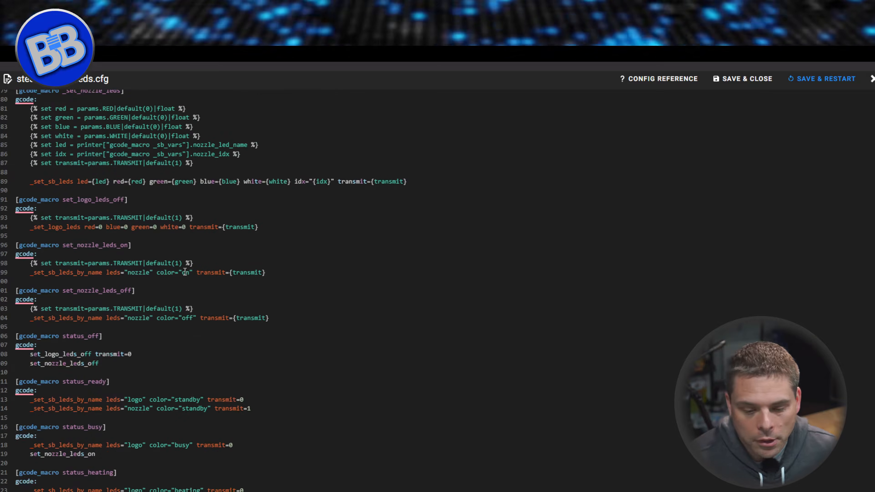
pyautogui.scroll(-3, 186, 269)
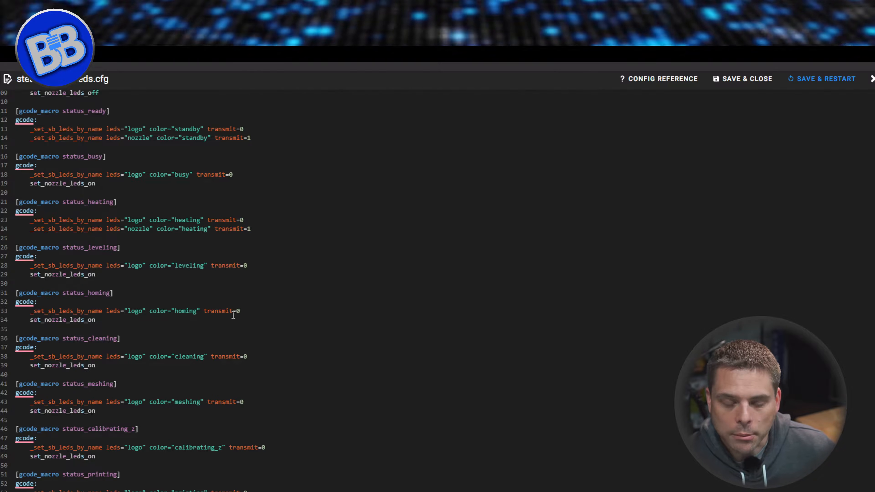
# Go back up to the setup instructions in stealthburner_leds.cfg, highlight them, and close the file without saving.
pyautogui.scroll(15, 248, 299)
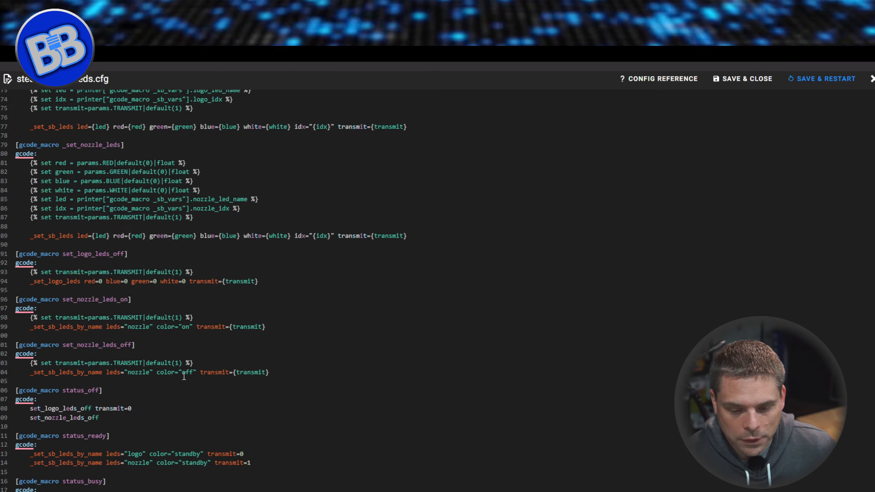
pyautogui.scroll(20, 121, 281)
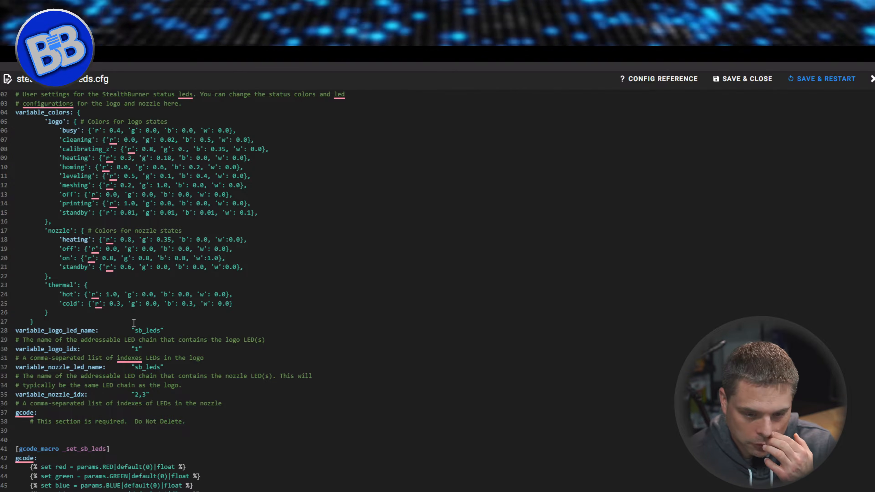
pyautogui.scroll(9, 134, 323)
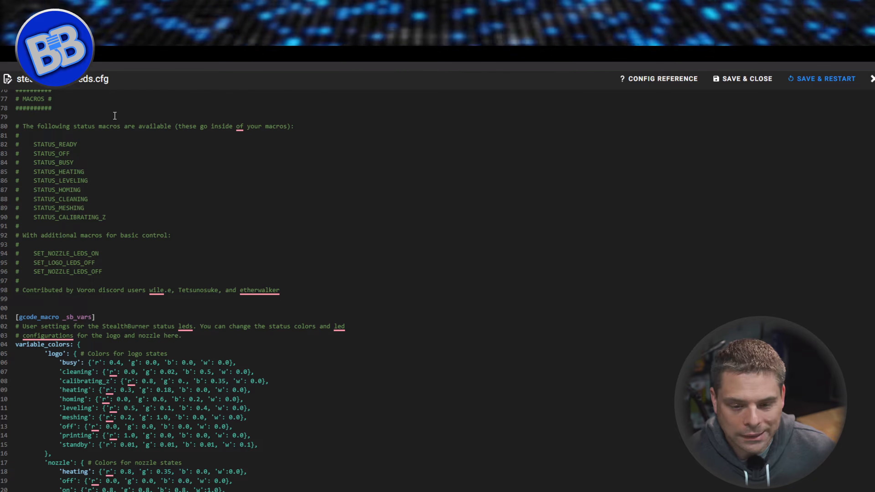
pyautogui.scroll(20, 137, 131)
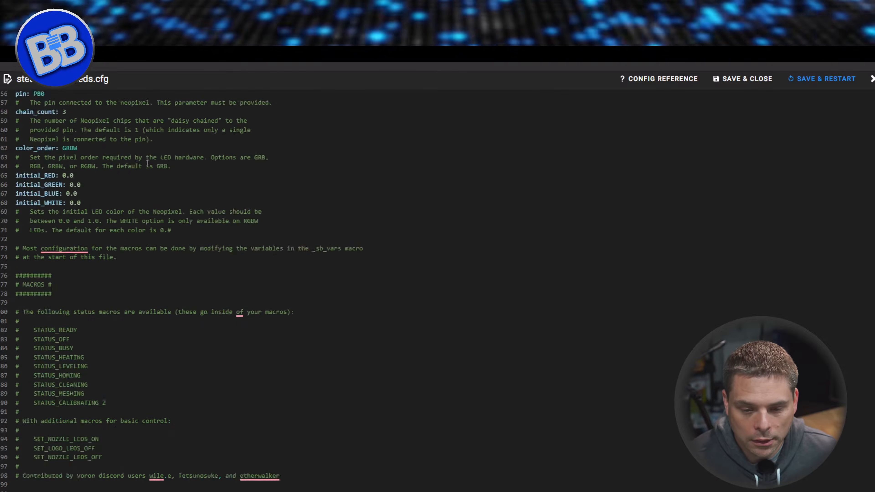
pyautogui.moveTo(15, 150); pyautogui.dragTo(289, 373)
pyautogui.scroll(-3, 289, 379)
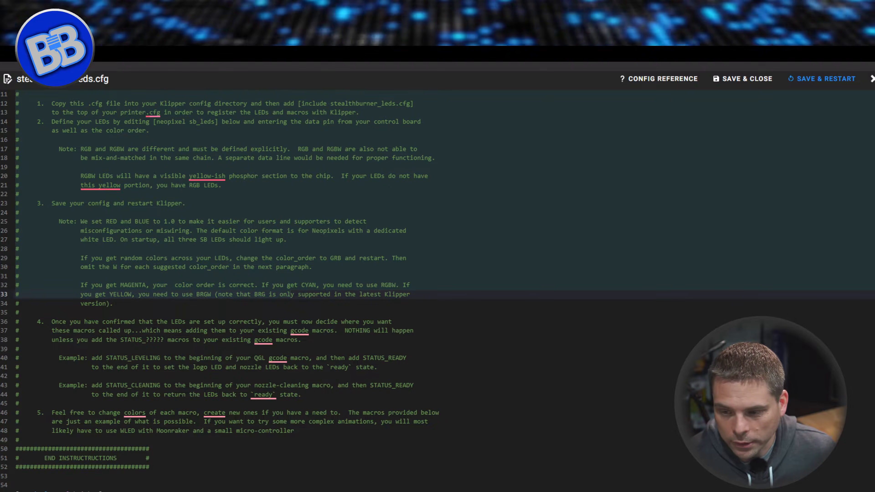
pyautogui.click(873, 79)
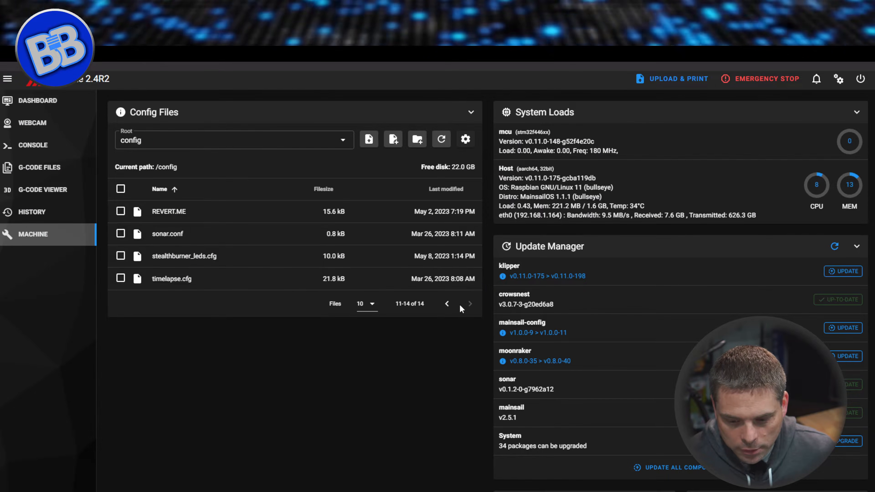
# Open printer.cfg from the config files, check the [include neo.cfg] line, and close the file without saving.
pyautogui.click(448, 304)
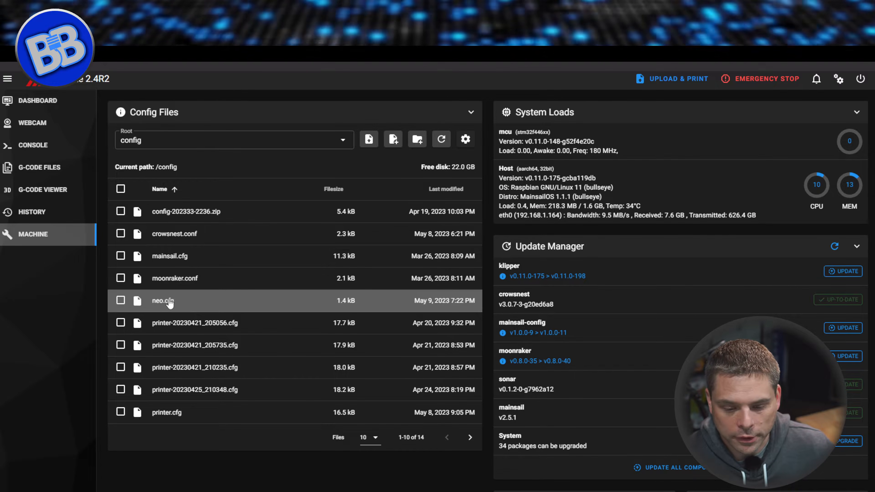
pyautogui.click(170, 413)
pyautogui.click(71, 459)
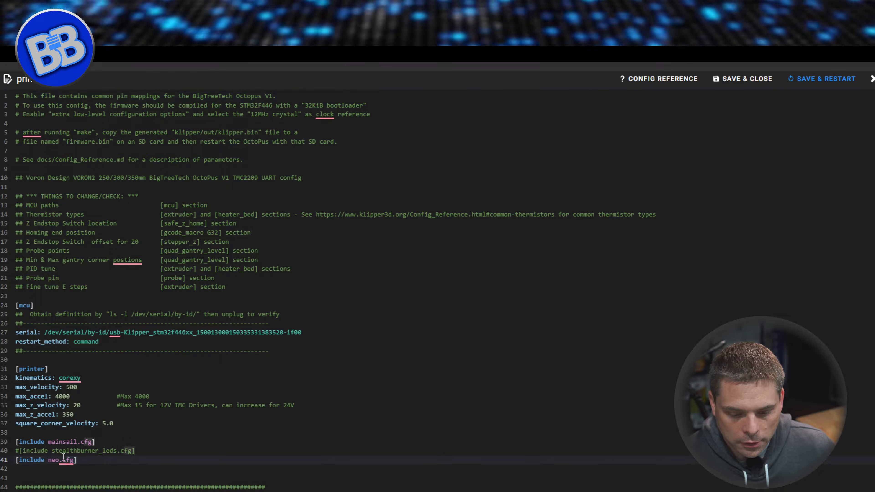
pyautogui.moveTo(72, 457); pyautogui.dragTo(43, 459)
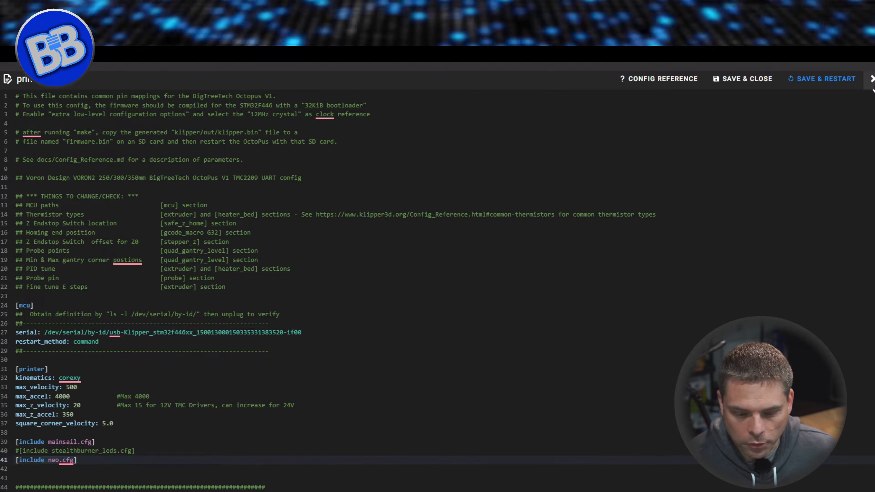
pyautogui.click(872, 79)
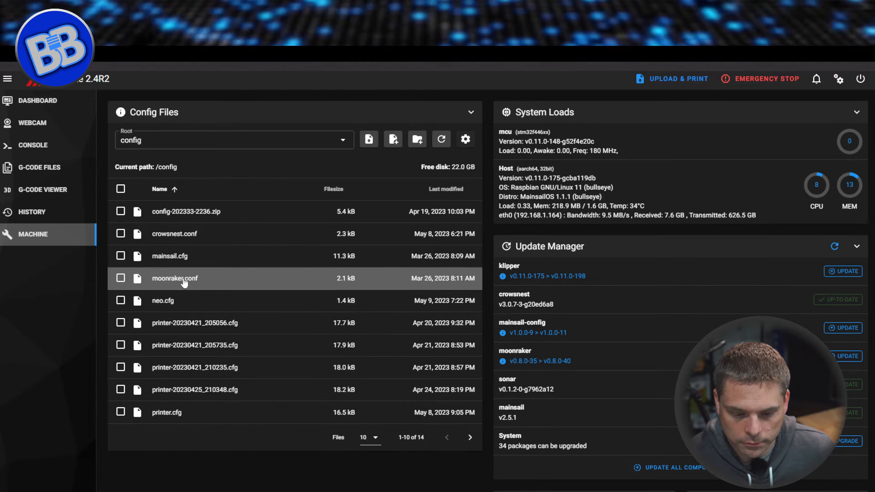
# Open neo.cfg and examine the [neopixel neo] header with its pin and chain_count settings.
pyautogui.click(168, 303)
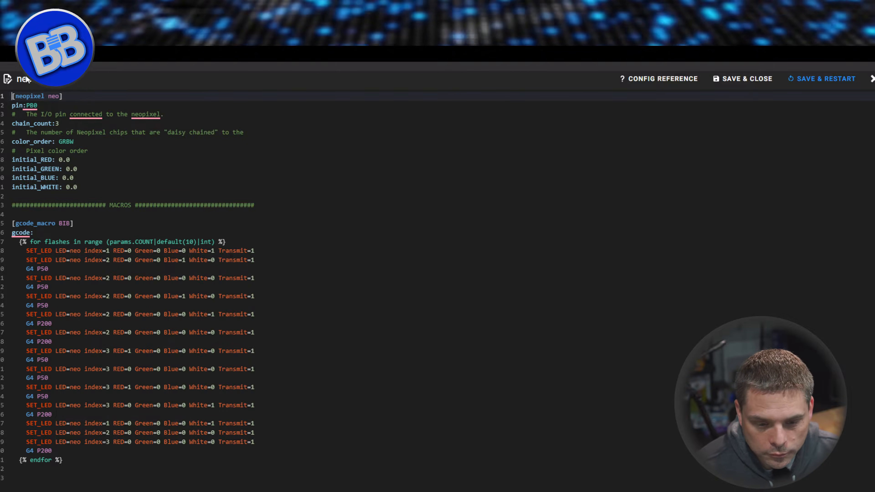
pyautogui.click(26, 96)
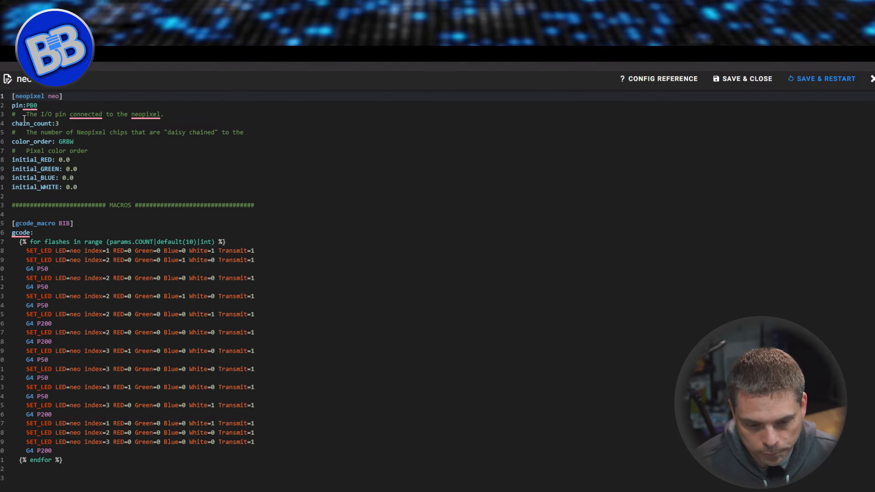
pyautogui.click(39, 106)
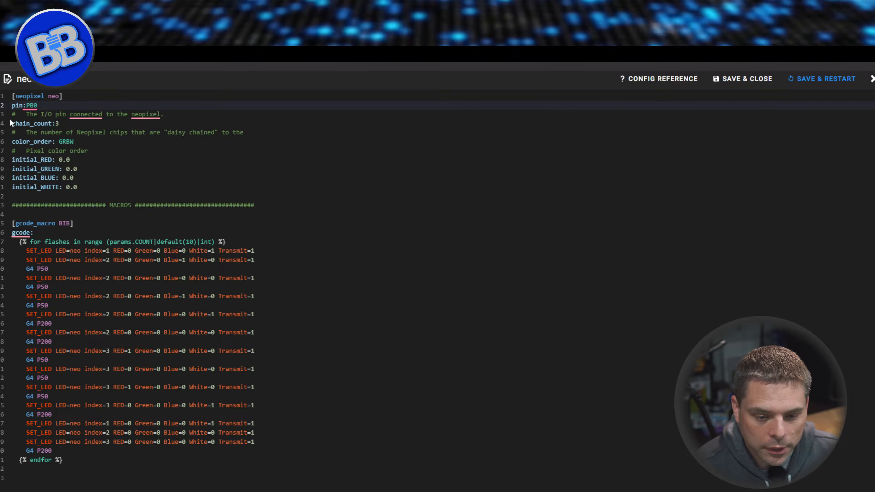
pyautogui.click(65, 127)
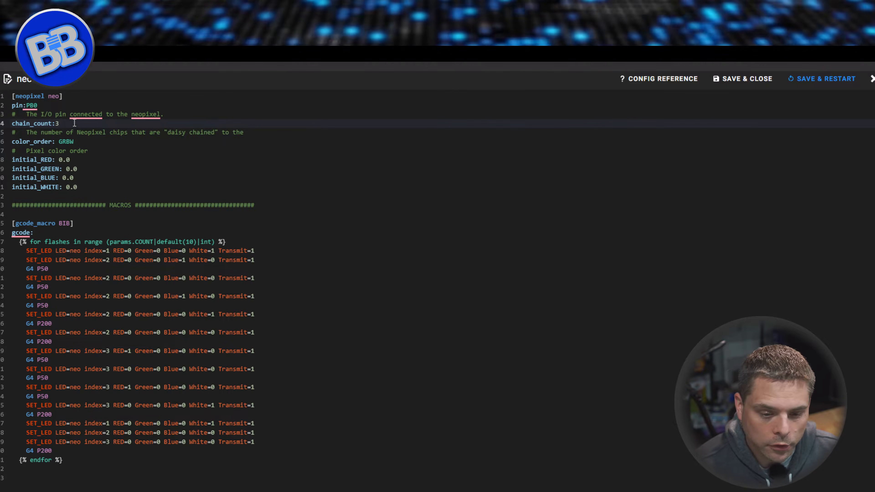
# Remove the W from the color_order value in neo.cfg, and restore the value to GRBW.
pyautogui.click(78, 142)
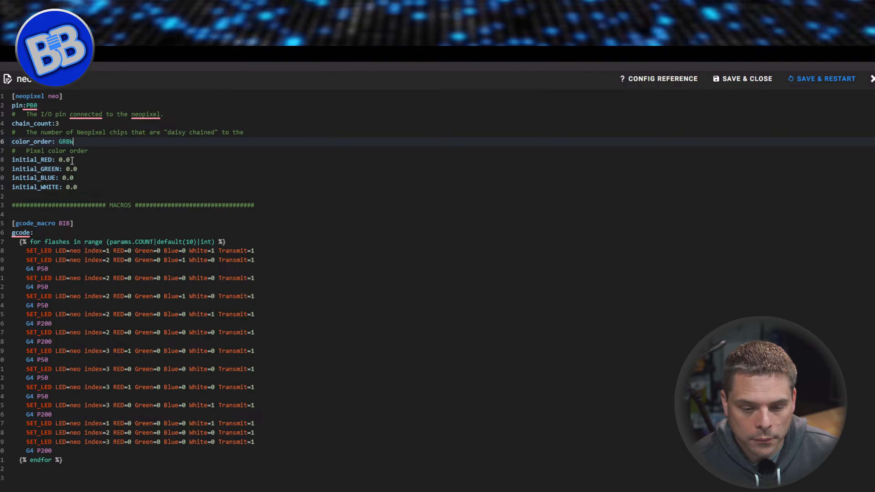
pyautogui.click(67, 142)
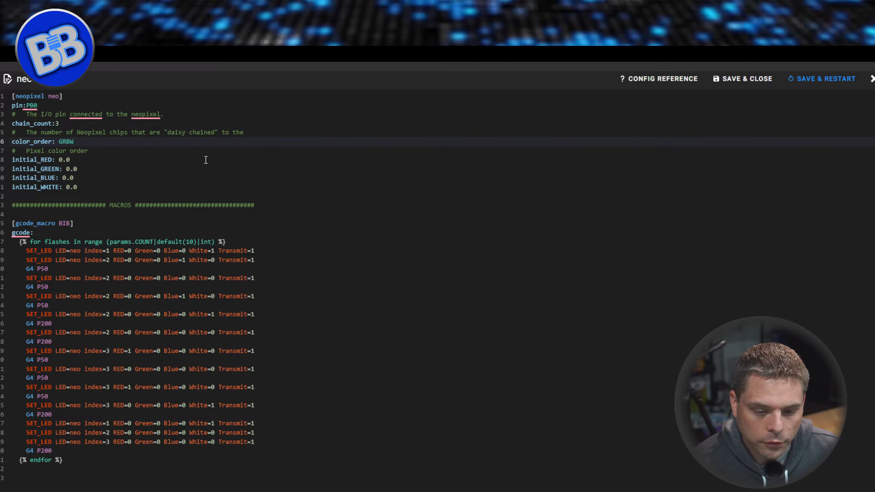
pyautogui.press('Delete')
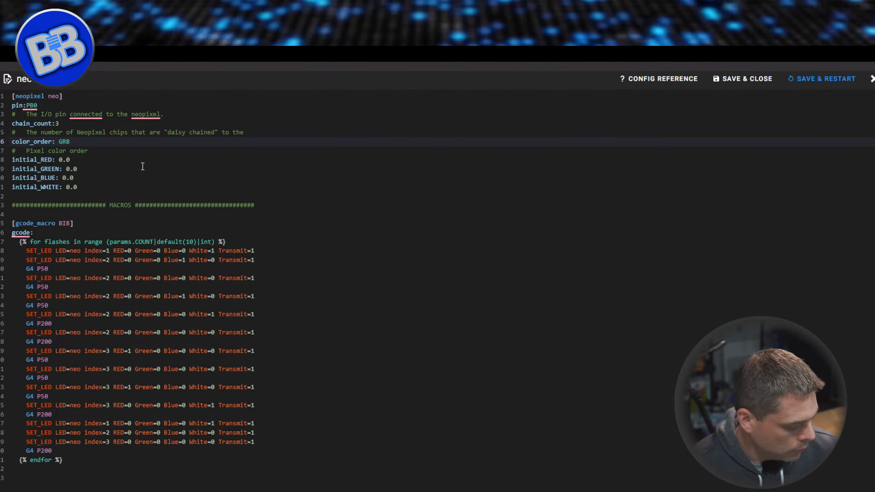
pyautogui.write('w')
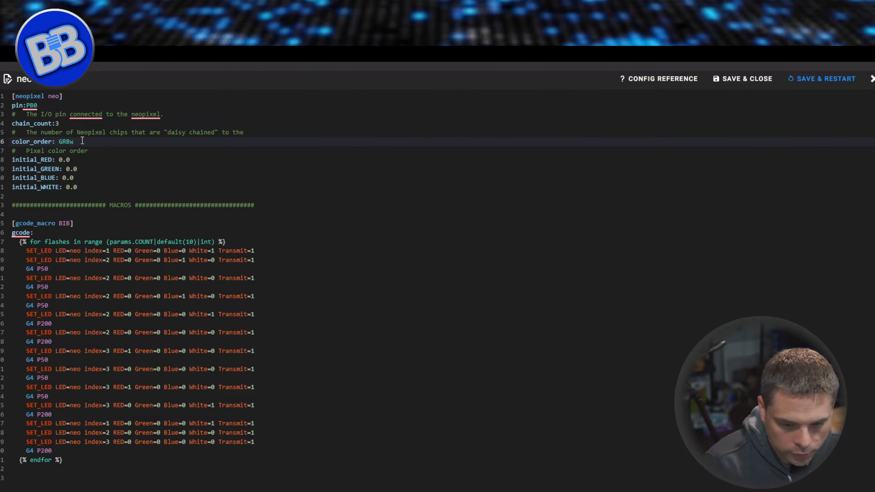
pyautogui.press('BackSpace')
pyautogui.write('W')
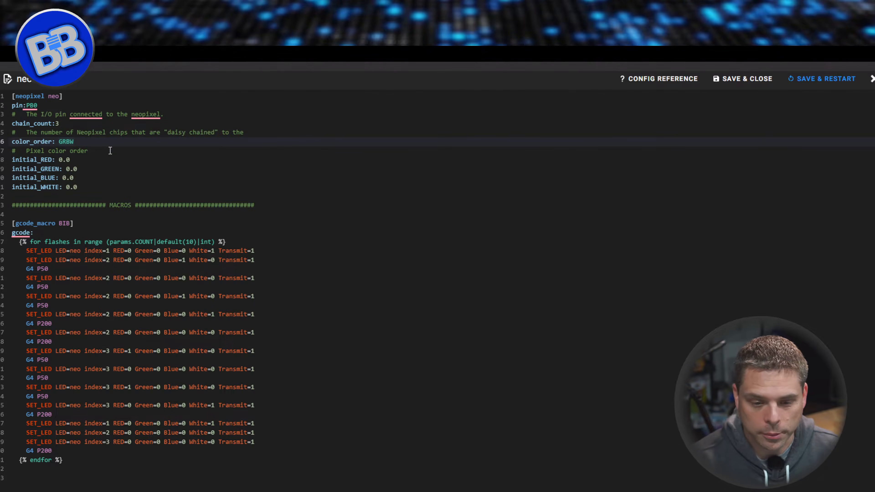
# Highlight the initial RED, GREEN, BLUE and WHITE lines, and leave neo.cfg without saving for the dashboard.
pyautogui.moveTo(92, 187); pyautogui.dragTo(41, 159)
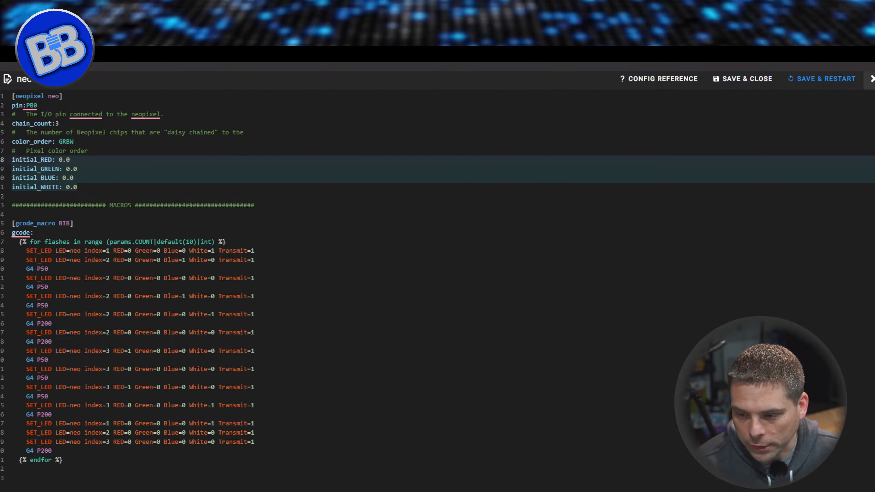
pyautogui.click(874, 86)
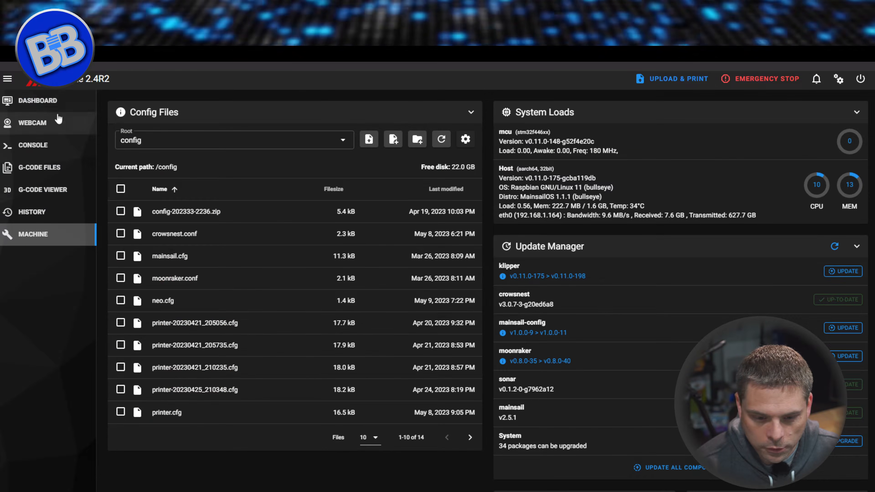
pyautogui.click(45, 109)
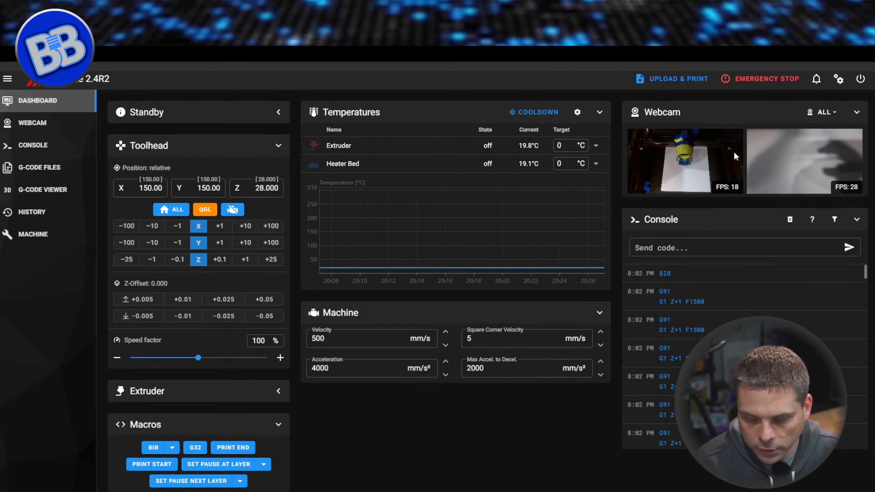
# Set the dashboard webcam view to TopDown and restart Klipper.
pyautogui.click(859, 117)
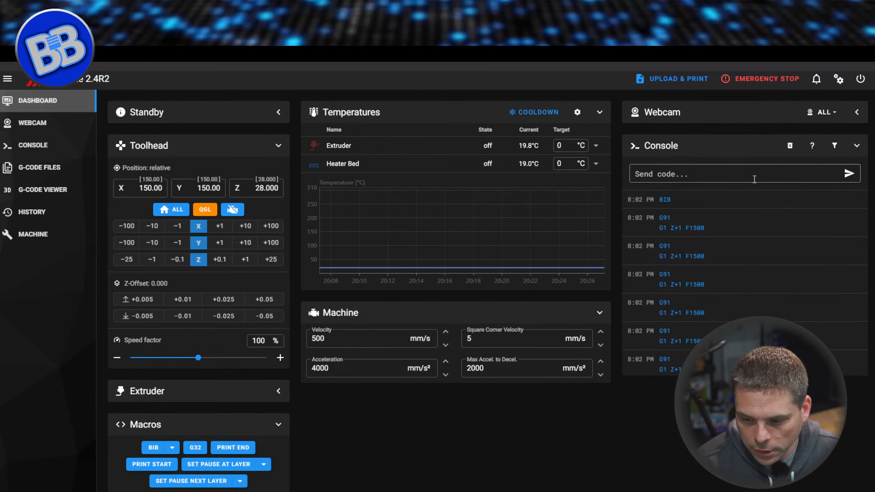
pyautogui.click(858, 113)
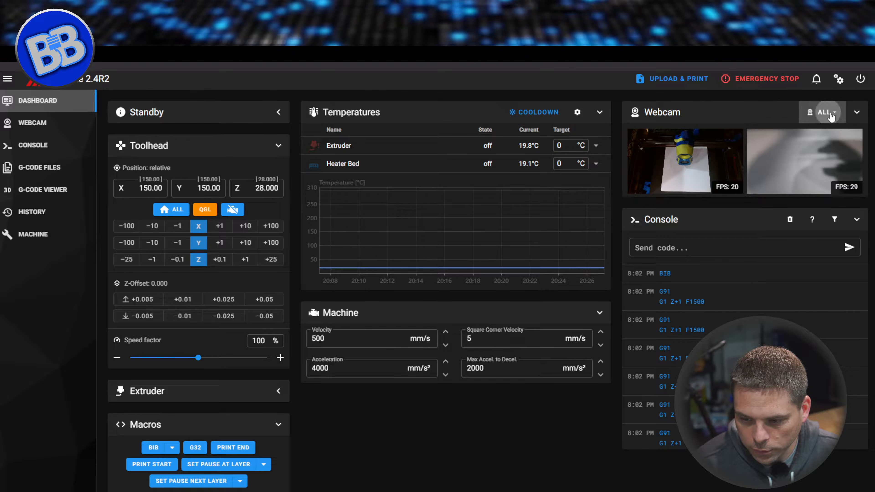
pyautogui.click(826, 112)
pyautogui.click(833, 153)
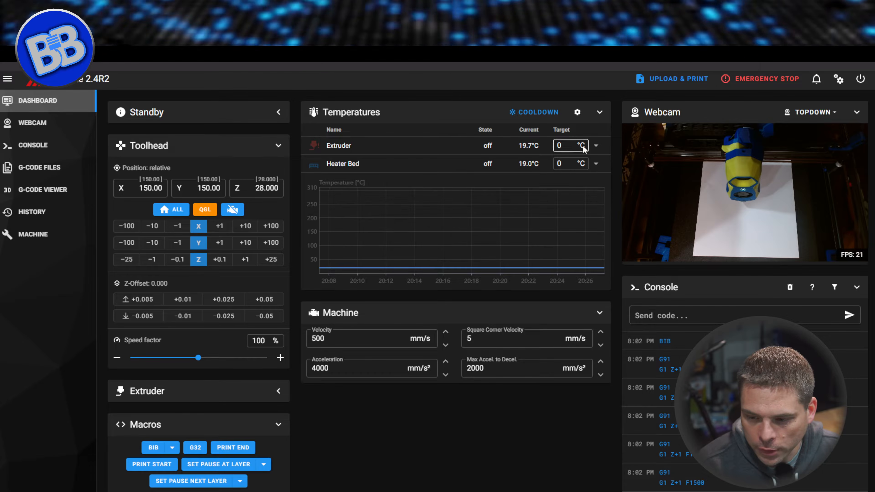
pyautogui.click(861, 80)
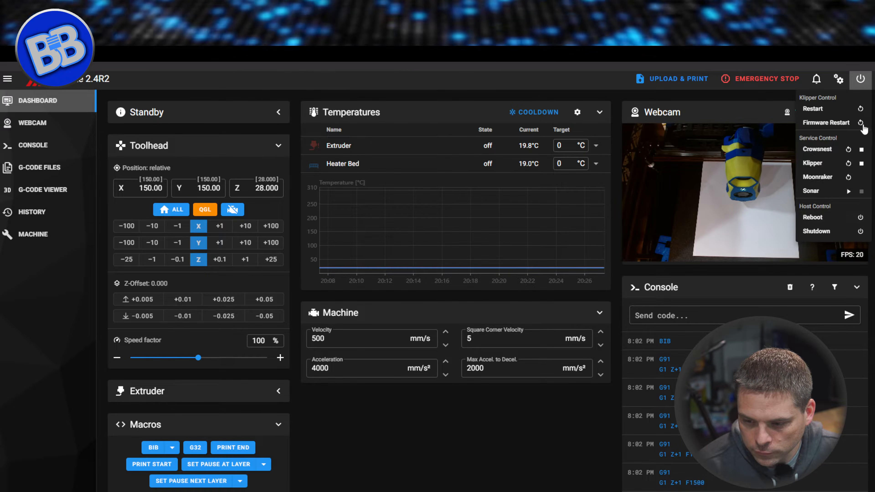
pyautogui.click(835, 108)
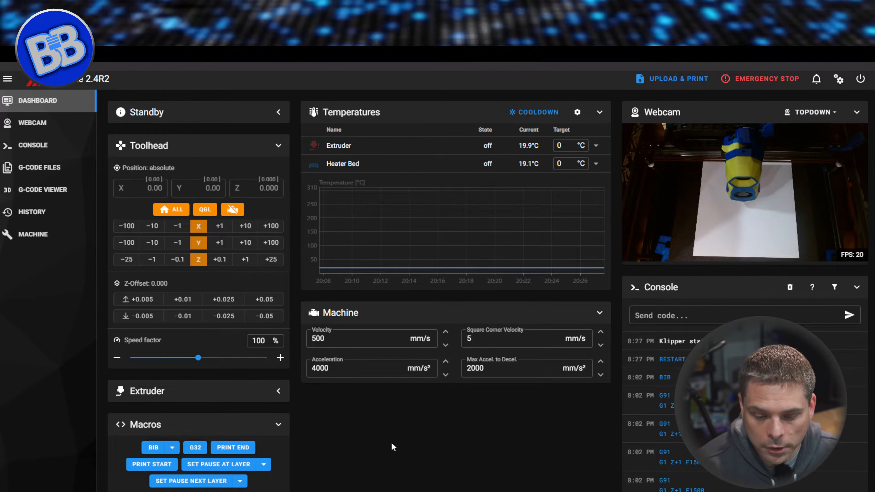
# Collapse the Macros and Toolhead sections on the dashboard to bring the Miscellaneous controls into view.
pyautogui.scroll(-5, 338, 412)
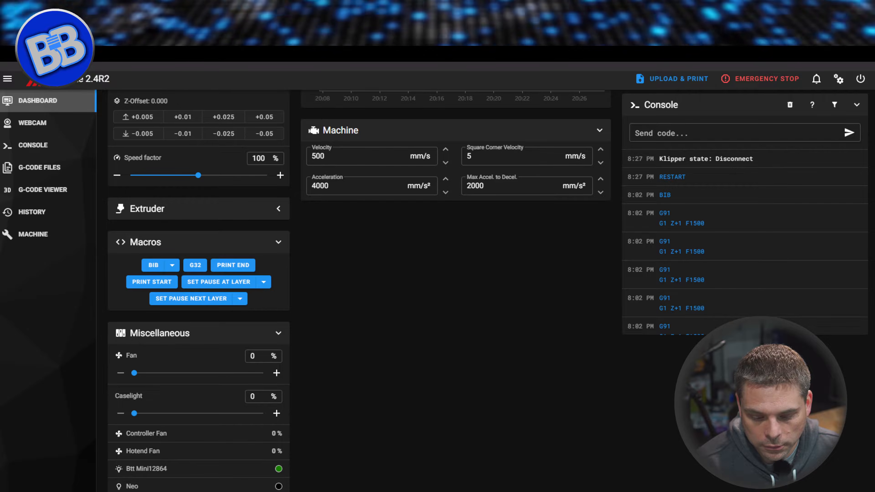
pyautogui.scroll(3, 402, 221)
pyautogui.click(279, 334)
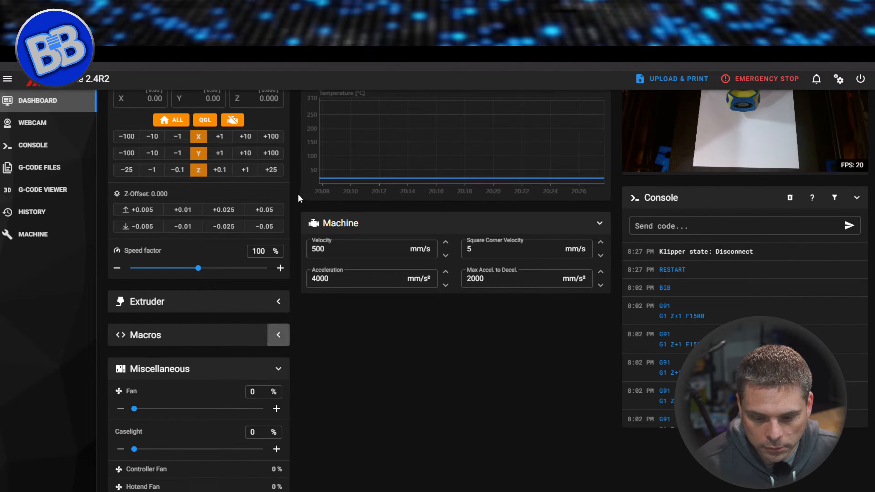
pyautogui.scroll(2, 287, 223)
pyautogui.click(278, 145)
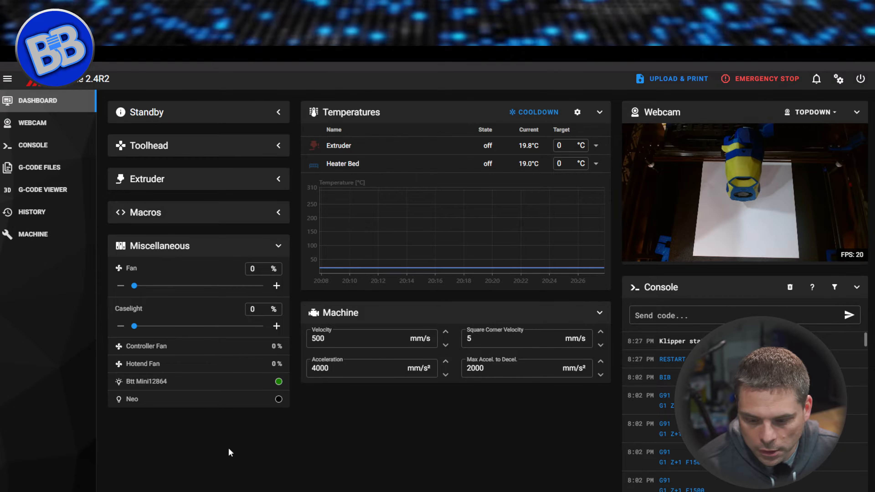
# Set the Neo light's white channel to 255 and close its color picker.
pyautogui.click(279, 399)
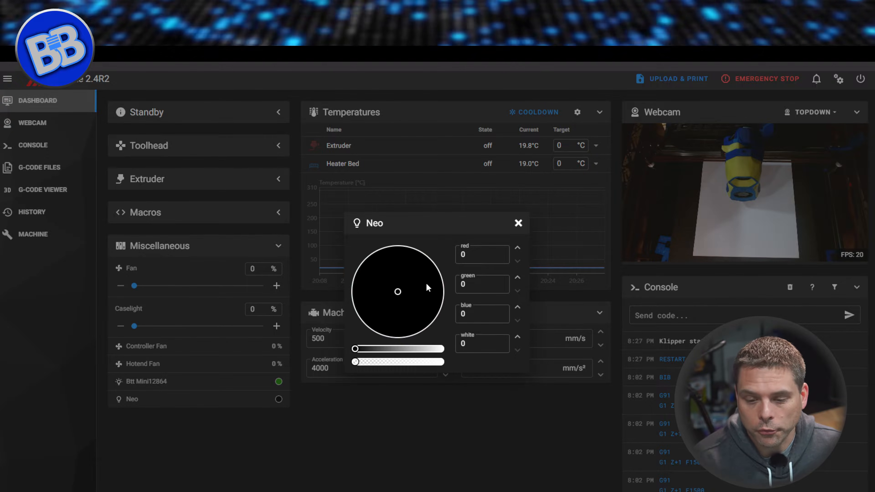
pyautogui.moveTo(356, 362); pyautogui.dragTo(441, 363)
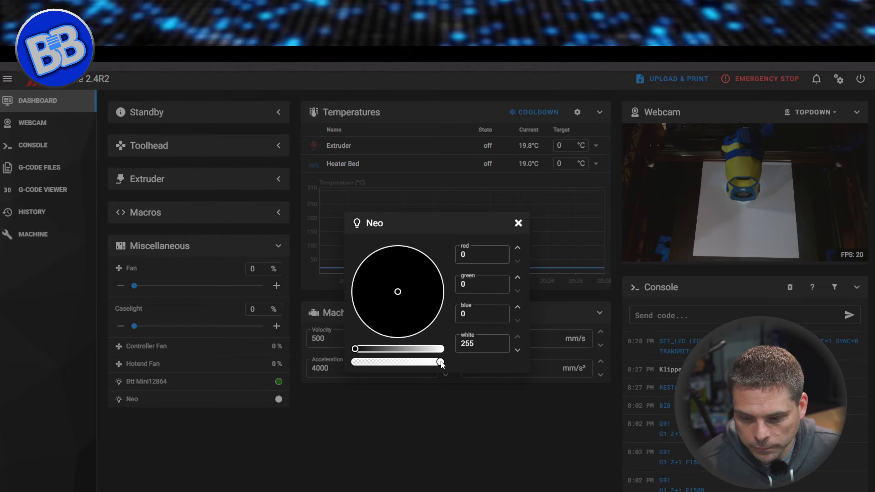
pyautogui.click(519, 223)
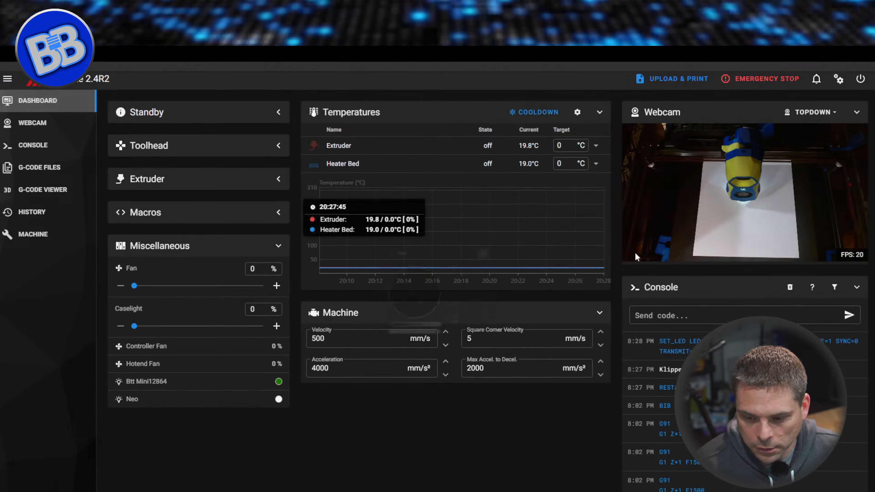
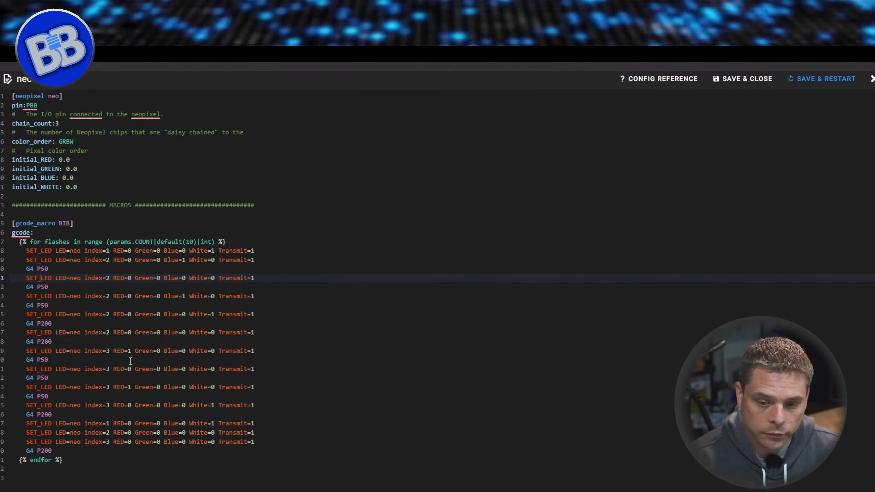
# Leave neo.cfg without saving for the dashboard, with the Macros section expanded and the Miscellaneous section collapsed.
pyautogui.click(871, 80)
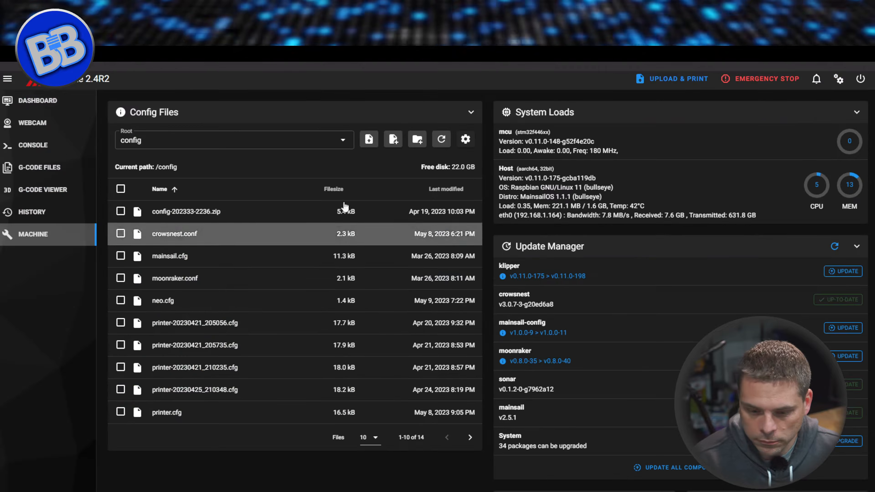
pyautogui.click(37, 105)
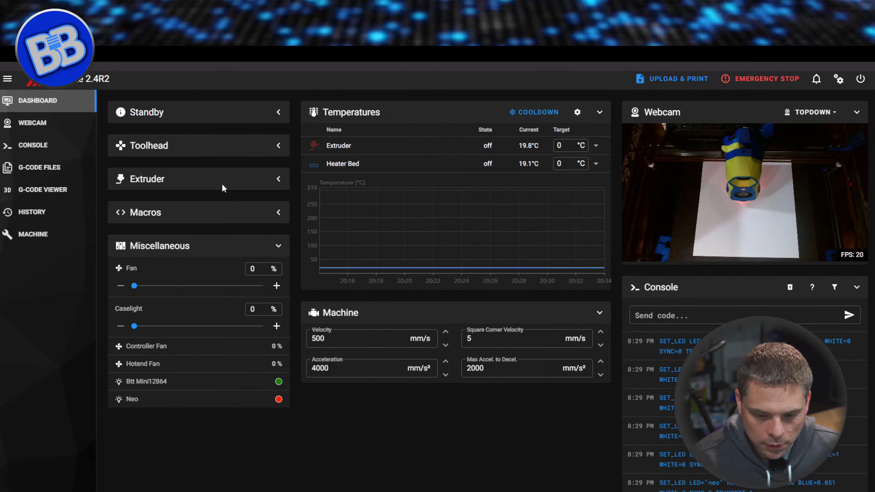
pyautogui.click(279, 212)
pyautogui.click(279, 305)
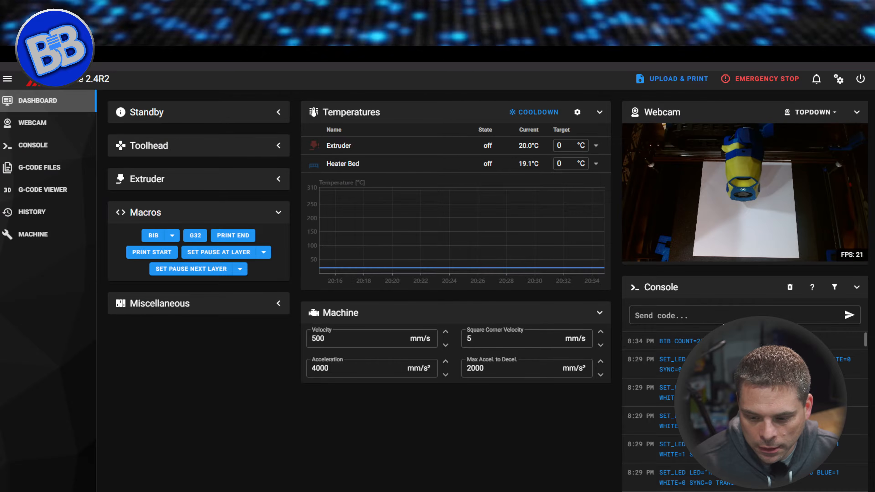
# Look at the BIB macro's COUNT parameter without sending it, and run bib from the console instead.
pyautogui.click(172, 235)
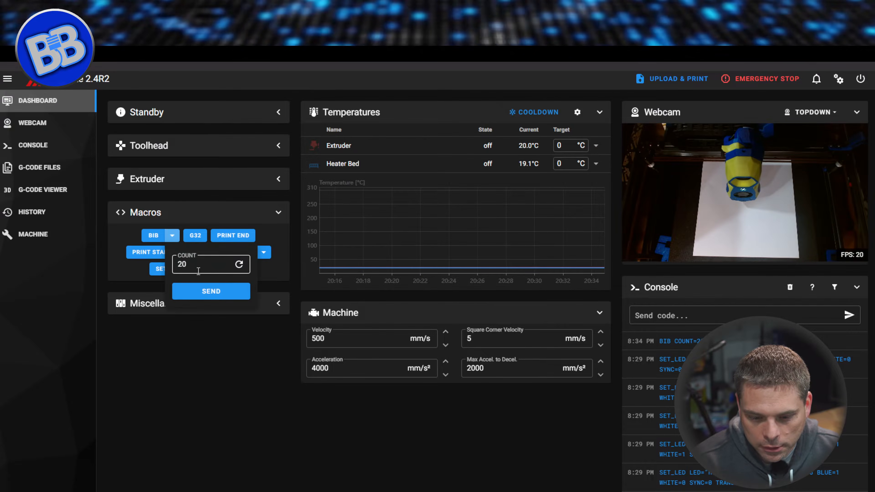
pyautogui.click(239, 419)
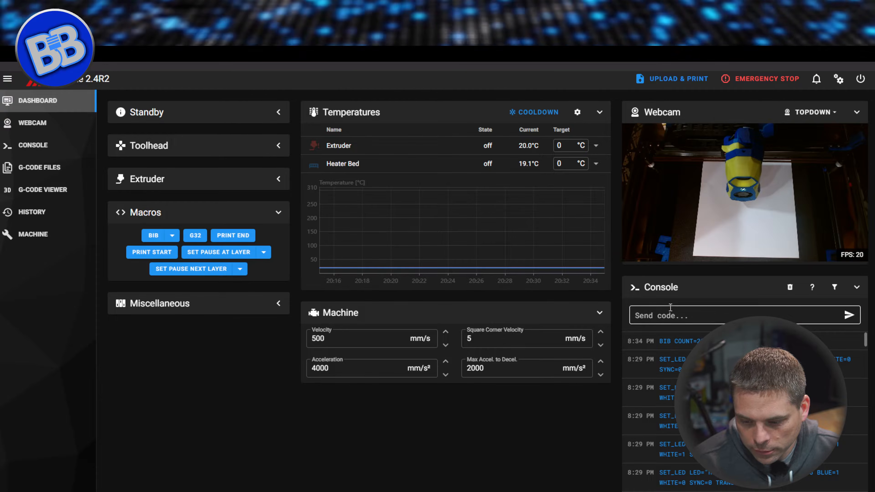
pyautogui.click(683, 321)
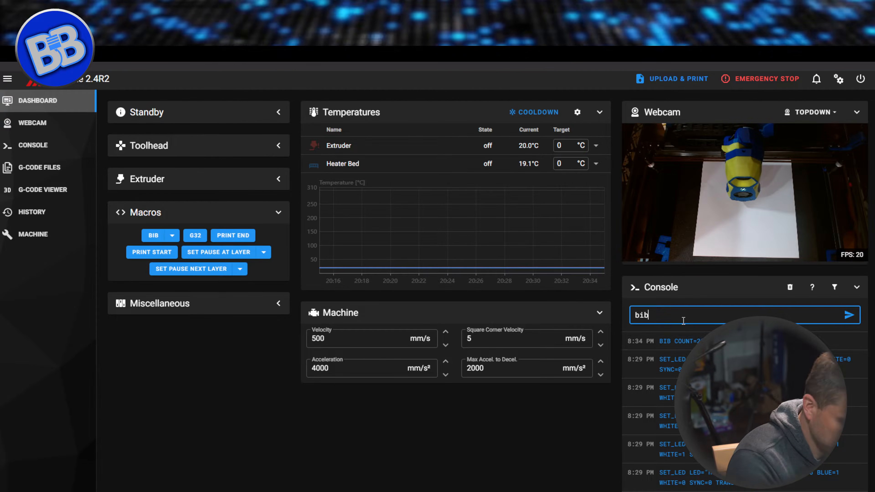
pyautogui.write('bib')
pyautogui.press('Return')
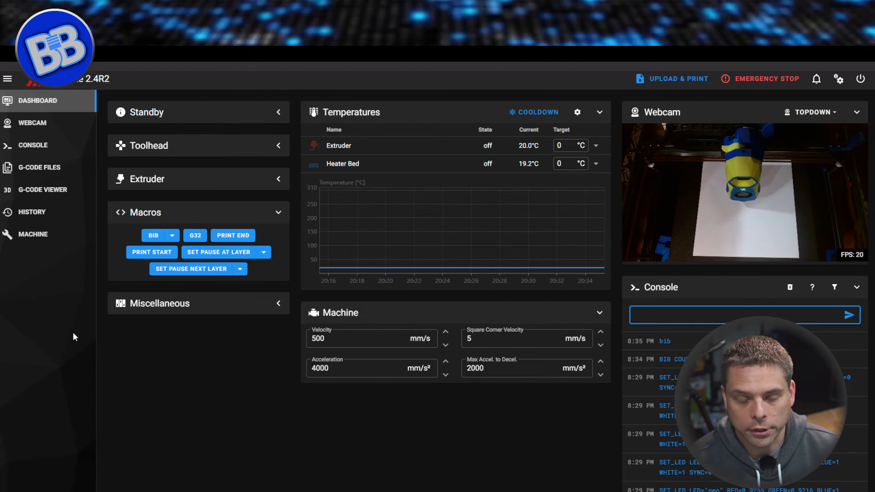
# Open printer.cfg from the machine's config files and search it for NEO.
pyautogui.click(34, 238)
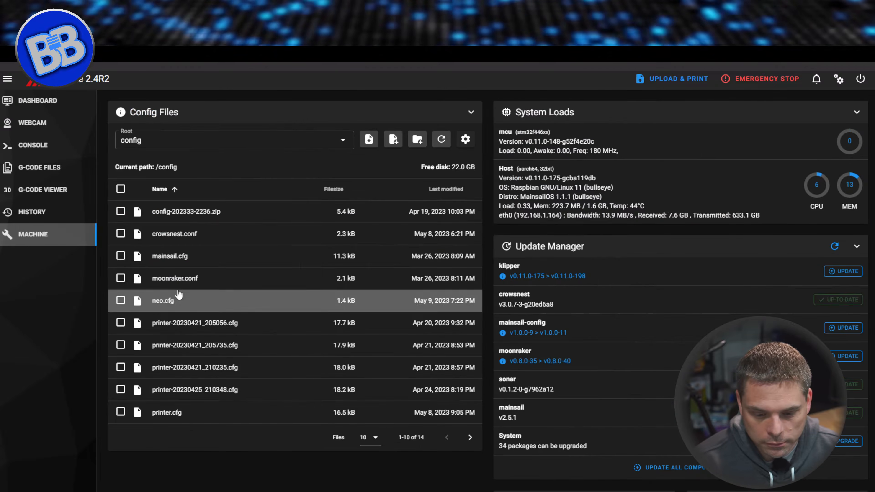
pyautogui.click(165, 413)
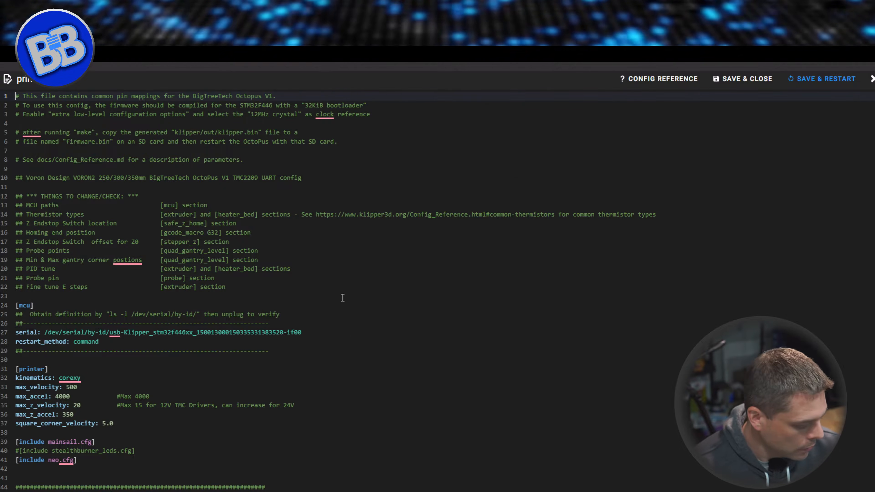
pyautogui.hotkey('ctrl', 'f')
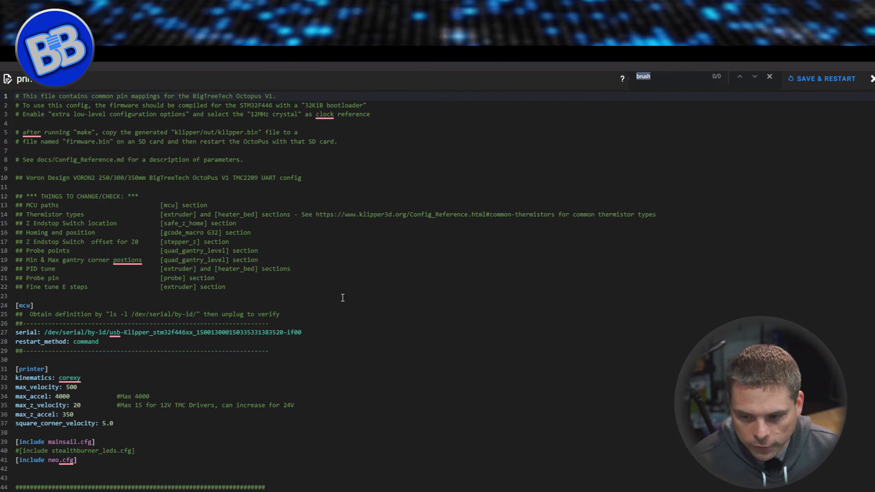
pyautogui.write('NEO')
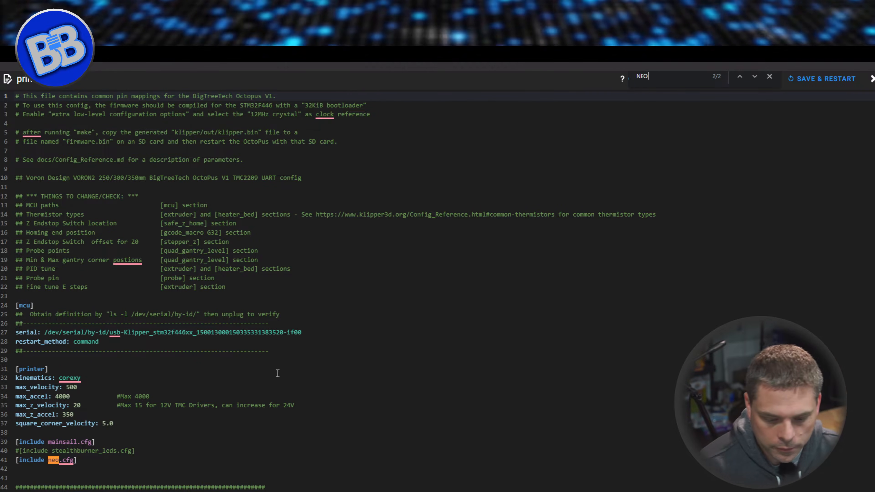
pyautogui.click(755, 76)
# Clear the NEO search term and point out the [include neo.cfg] line in printer.cfg.
pyautogui.click(678, 84)
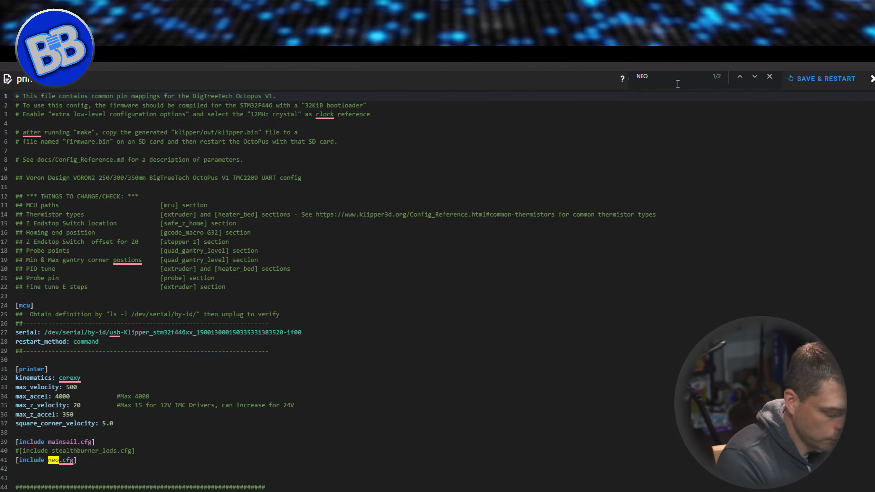
pyautogui.press('BackSpace')
pyautogui.press('BackSpace')
pyautogui.press('BackSpace')
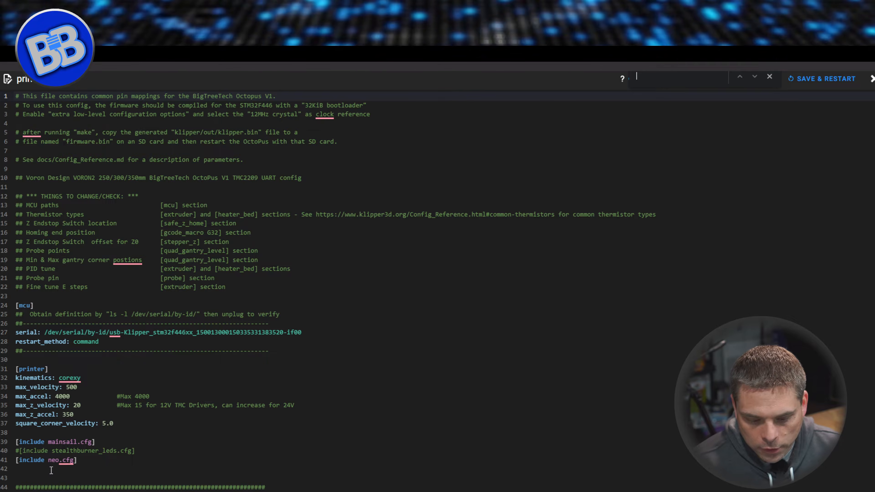
pyautogui.click(76, 466)
pyautogui.moveTo(75, 467); pyautogui.dragTo(18, 462)
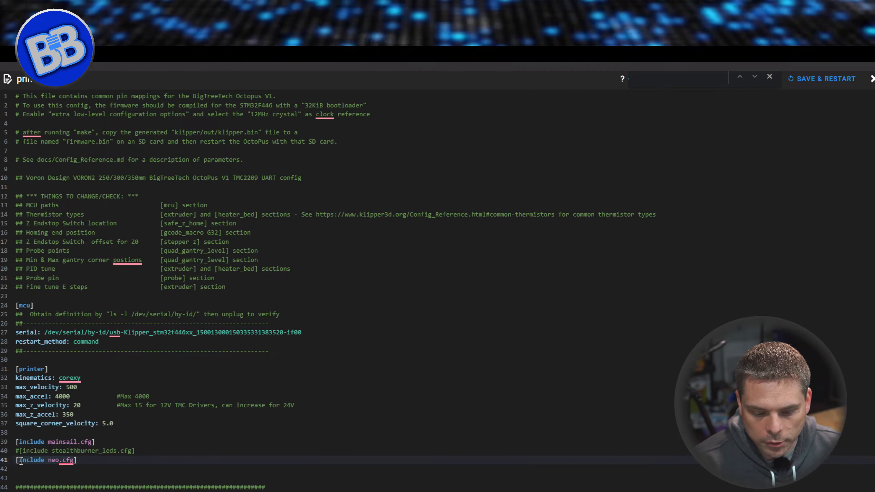
# Search printer.cfg for BIB and clear the search term.
pyautogui.click(667, 81)
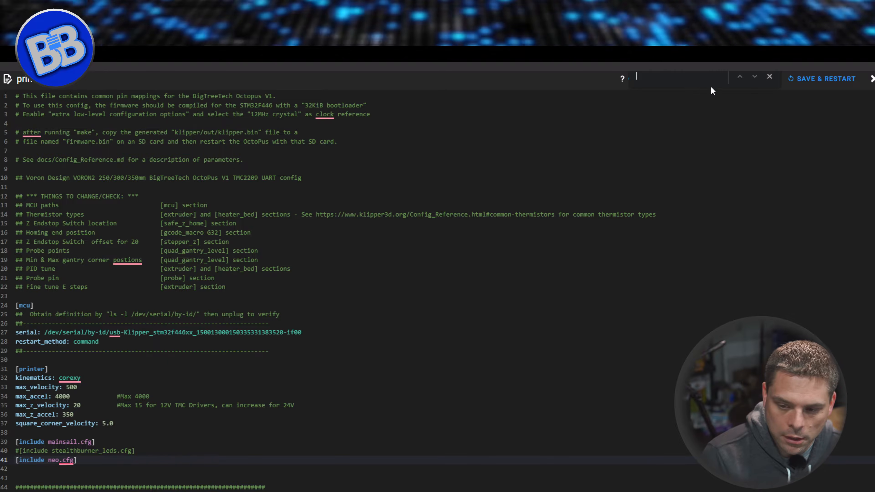
pyautogui.write('BIB')
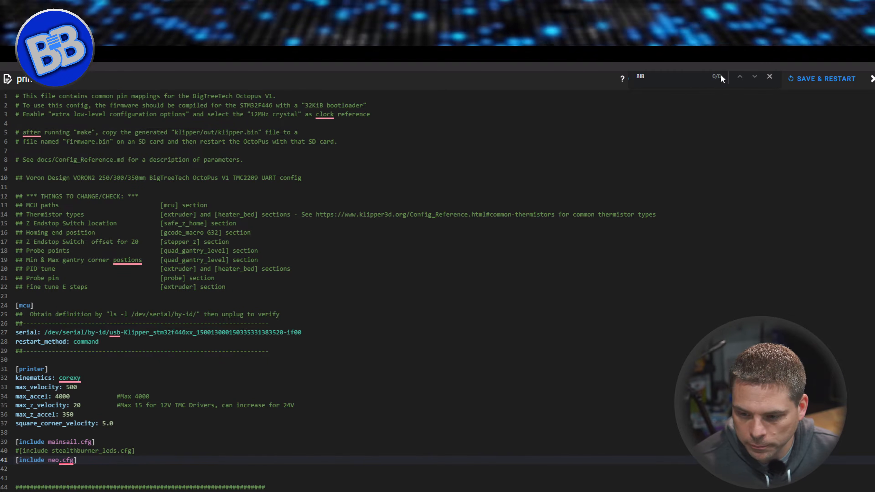
pyautogui.press('BackSpace')
pyautogui.press('BackSpace')
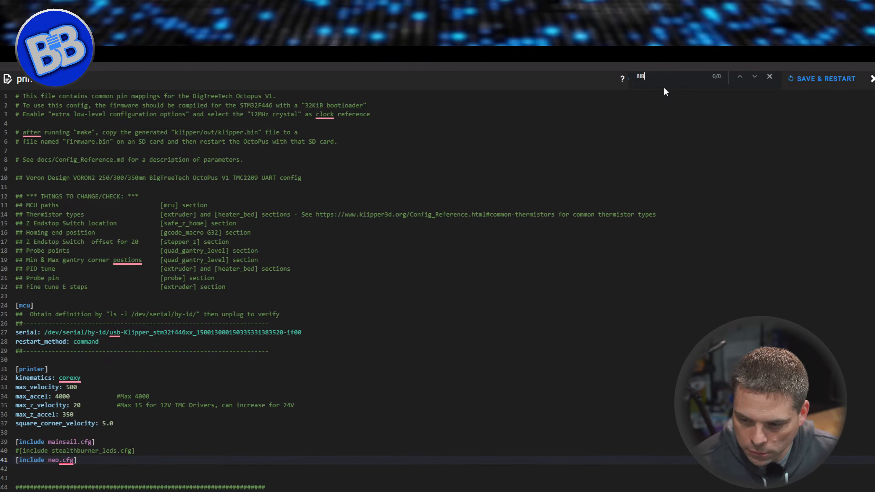
pyautogui.press('BackSpace')
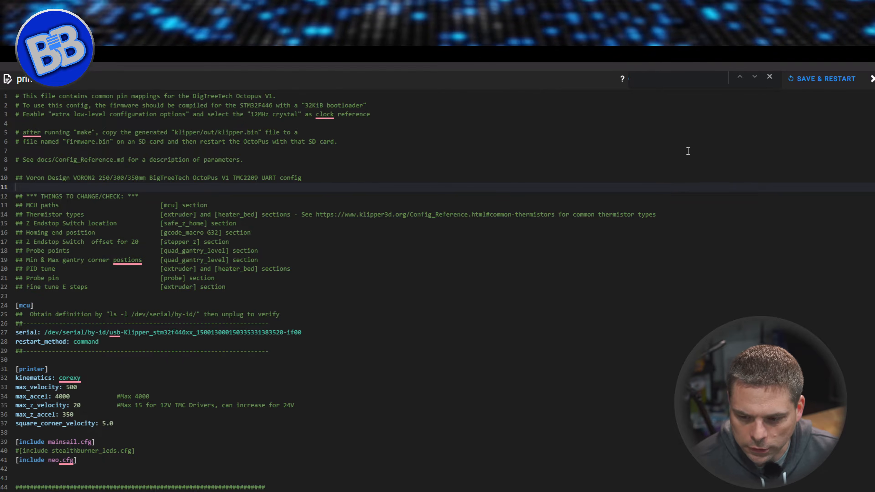
# Find the PRINT_START macro in printer.cfg and place the cursor on its BIB line.
pyautogui.scroll(-10, 427, 314)
pyautogui.scroll(-12, 421, 306)
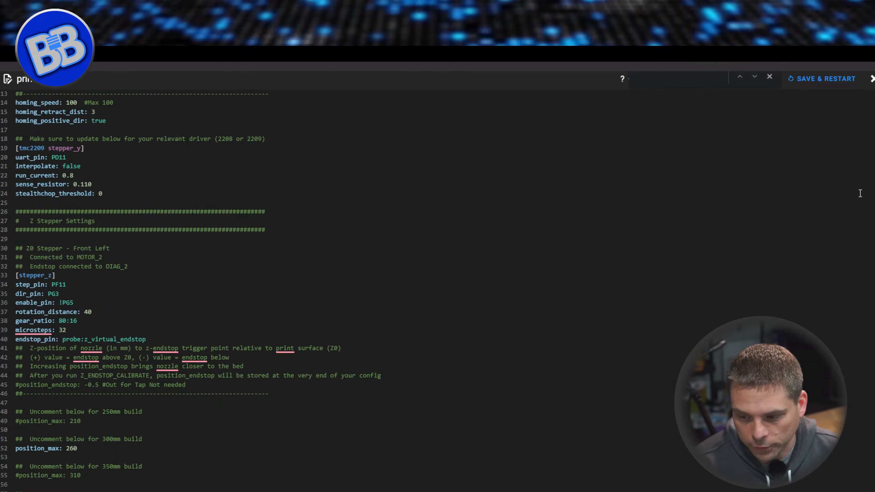
pyautogui.scroll(-20, 421, 306)
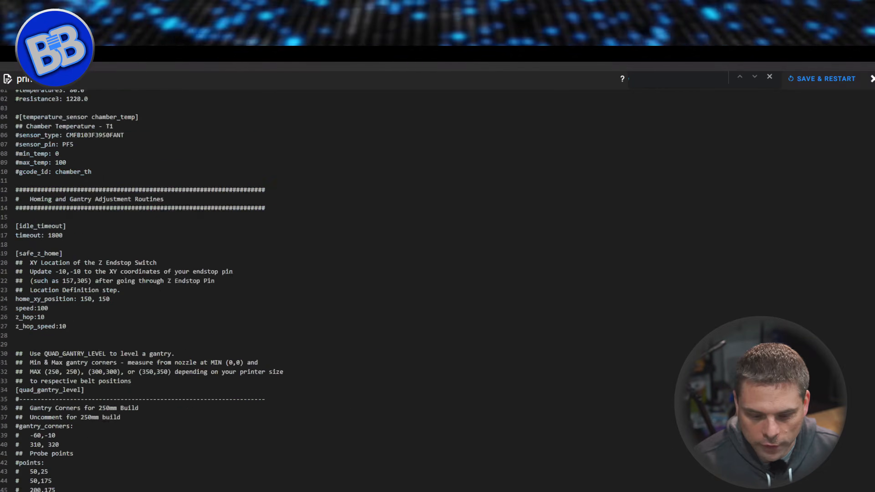
pyautogui.scroll(-3, 405, 289)
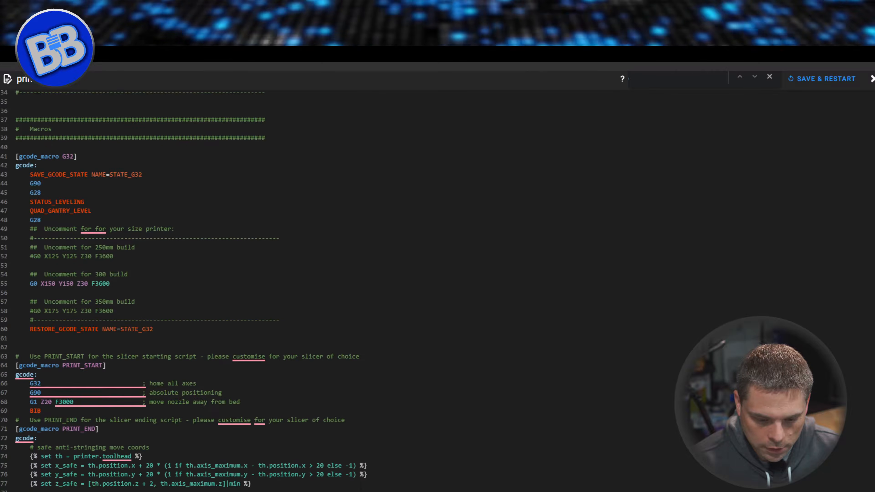
pyautogui.scroll(-3, 839, 475)
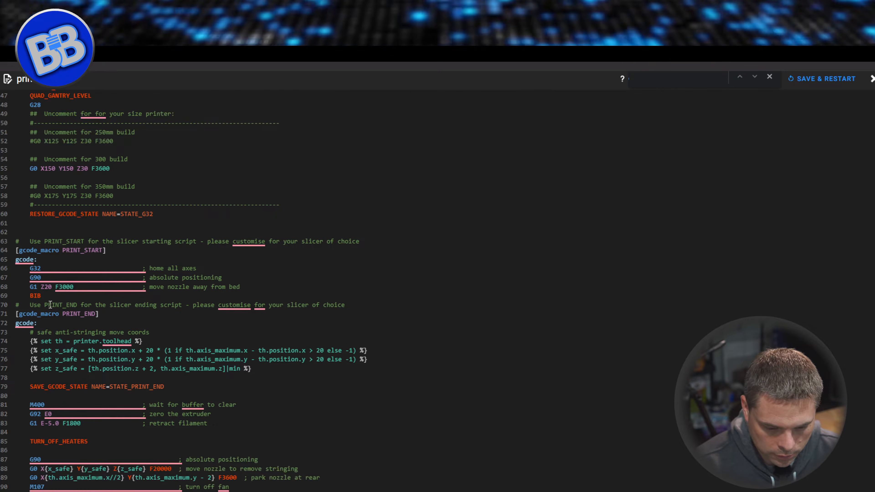
pyautogui.click(49, 297)
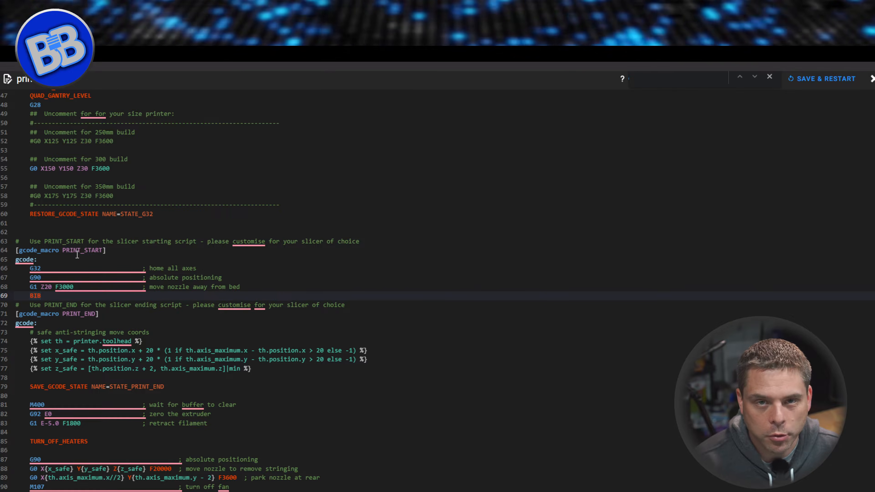
pyautogui.moveTo(86, 272)
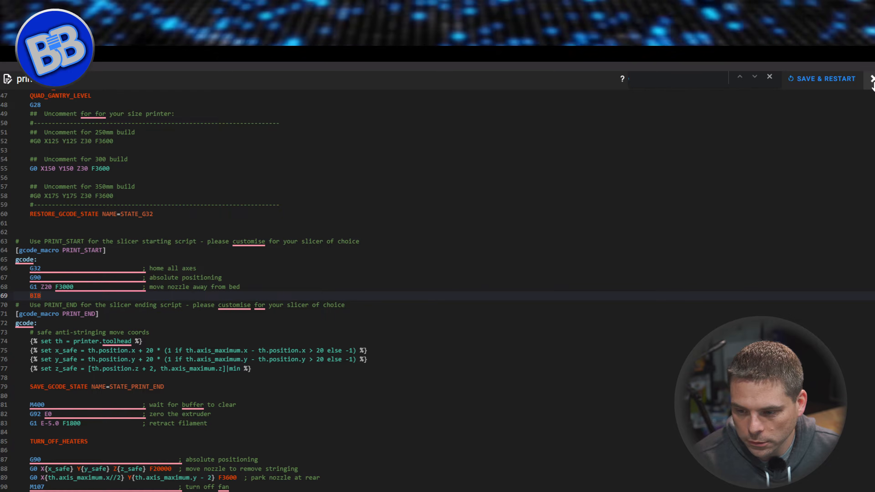
# Leave printer.cfg without saving for the dashboard, and run the PRINT START macro with the Standby section expanded.
pyautogui.click(872, 79)
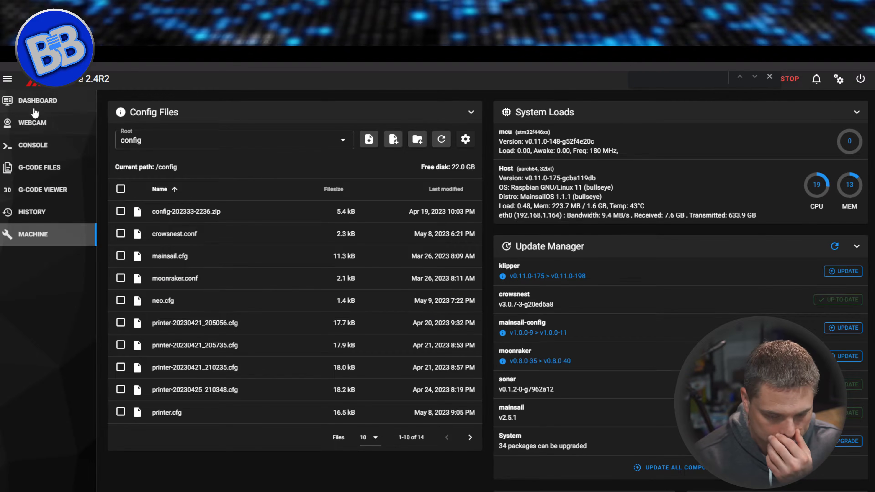
pyautogui.click(34, 102)
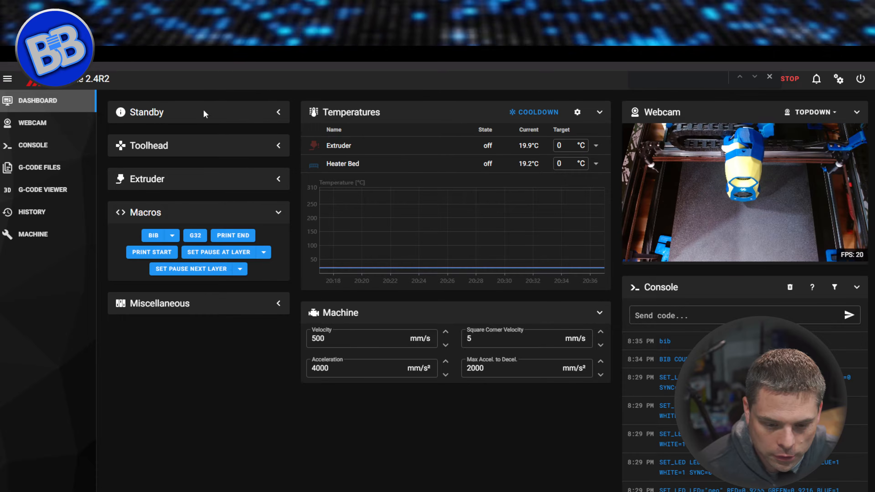
pyautogui.click(280, 113)
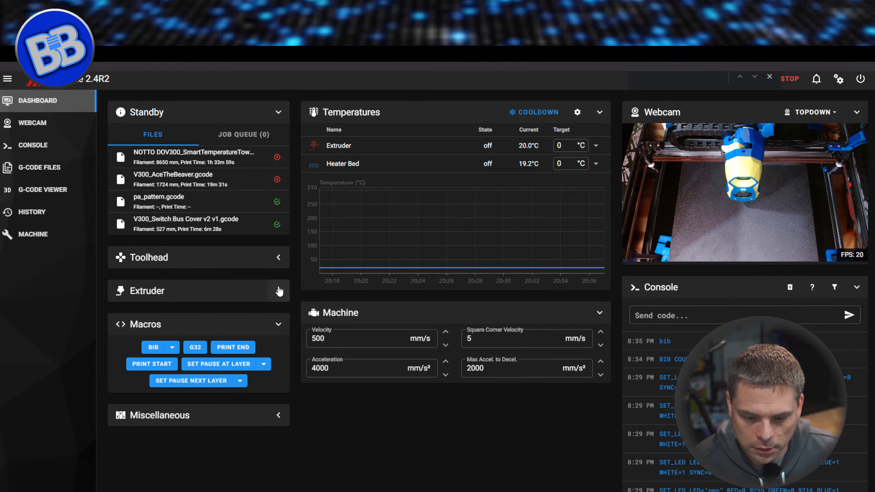
pyautogui.click(152, 365)
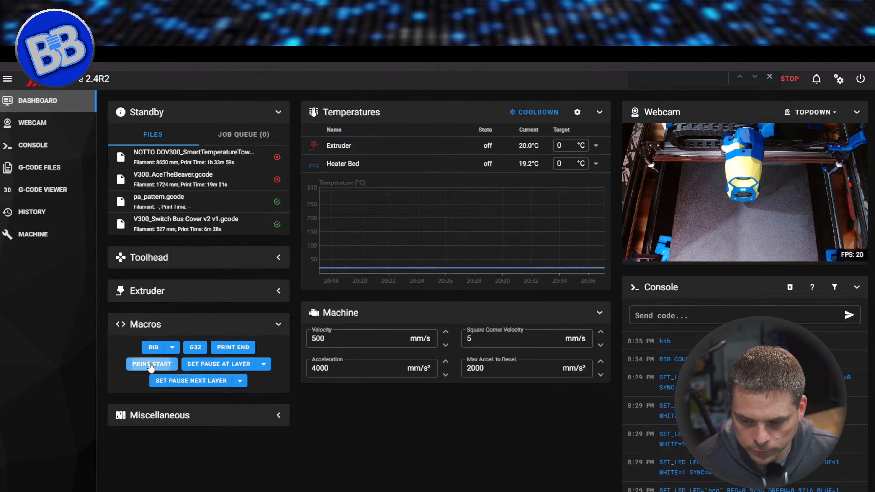